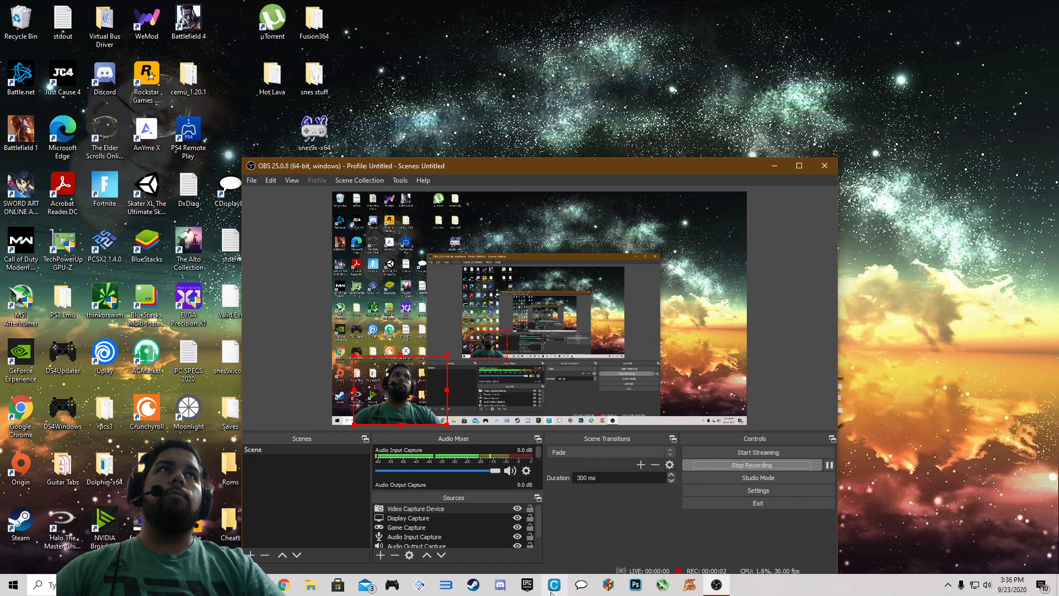
Switch to Cemu and open its general settings
click(554, 585)
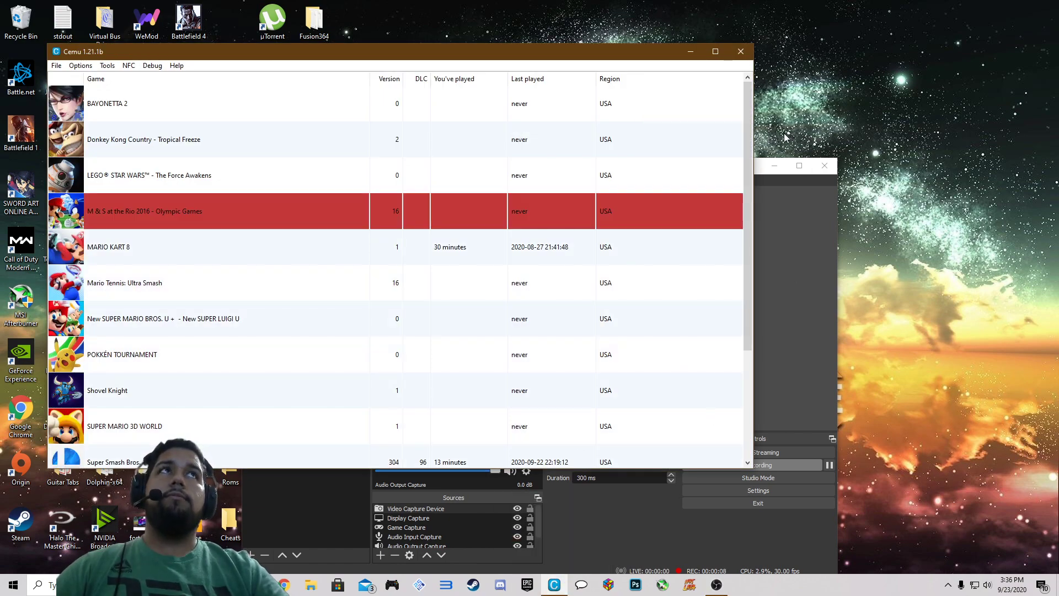
click(56, 65)
mouse_move(75, 66)
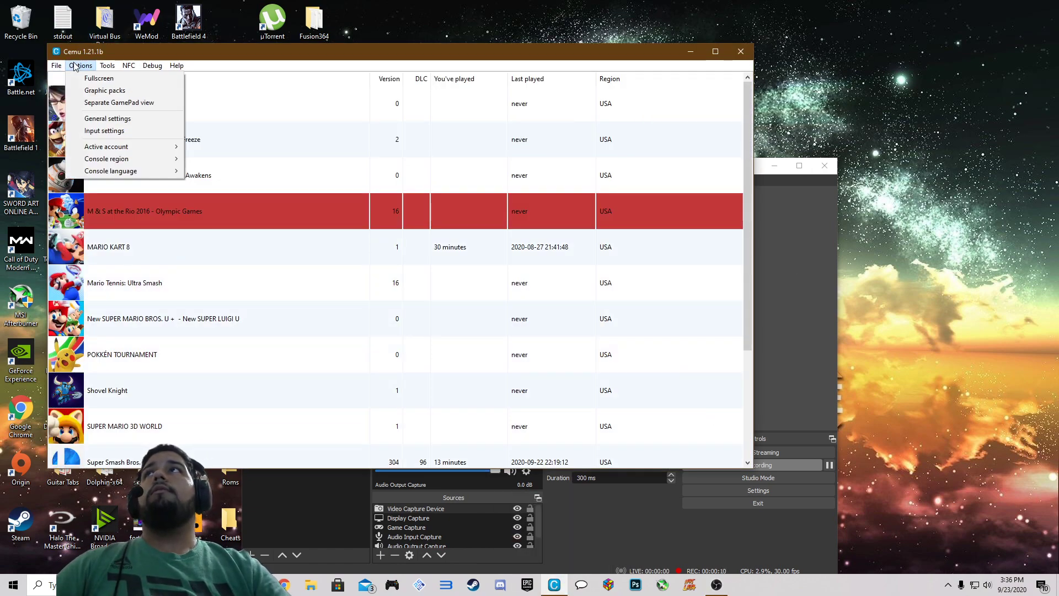
click(130, 119)
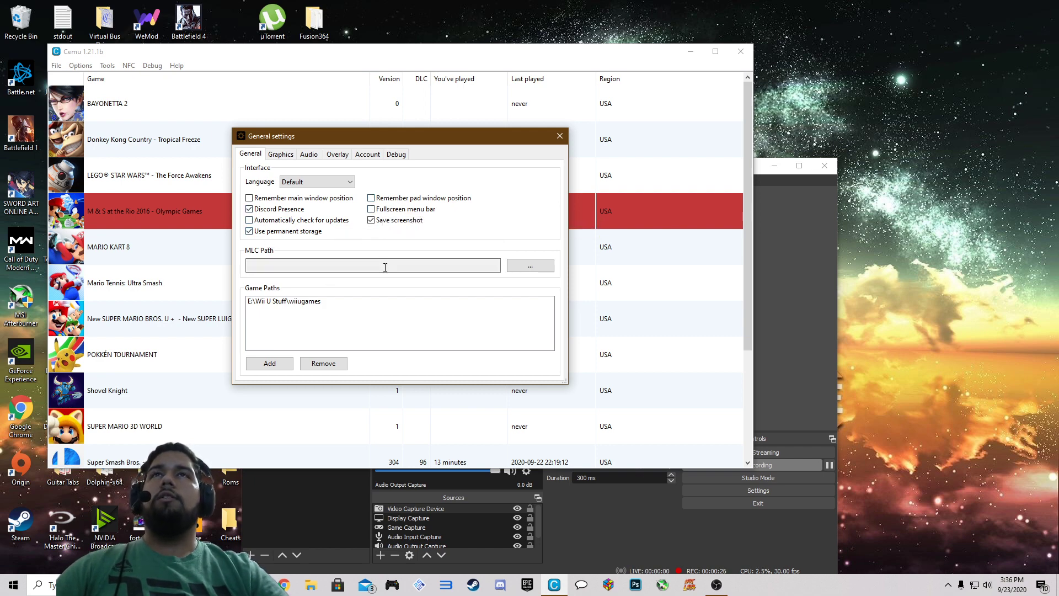
Check the available Graphics API and precompiled shaders options in the graphics settings
click(284, 156)
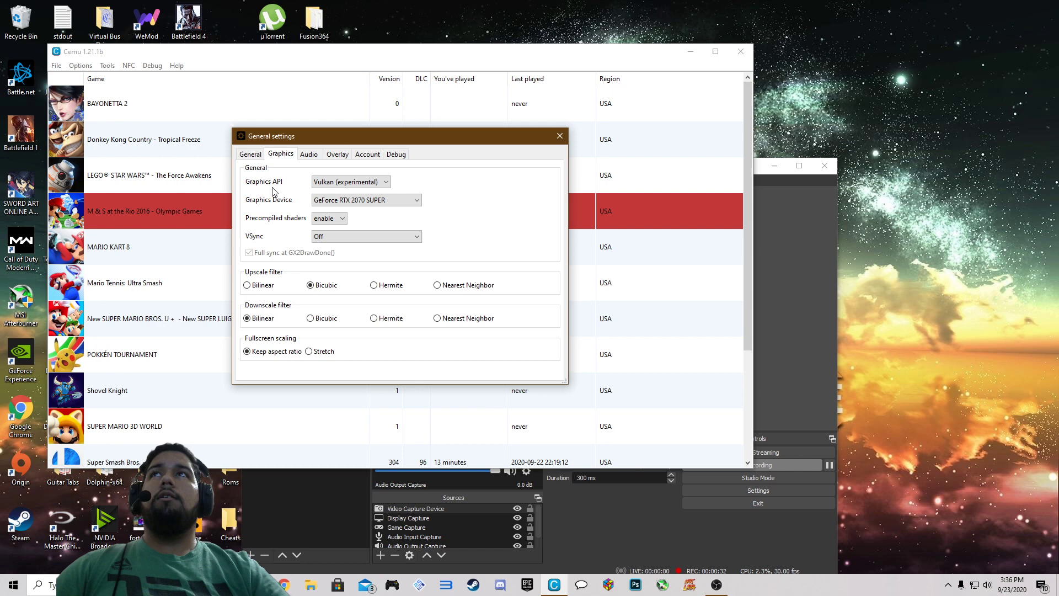
click(367, 183)
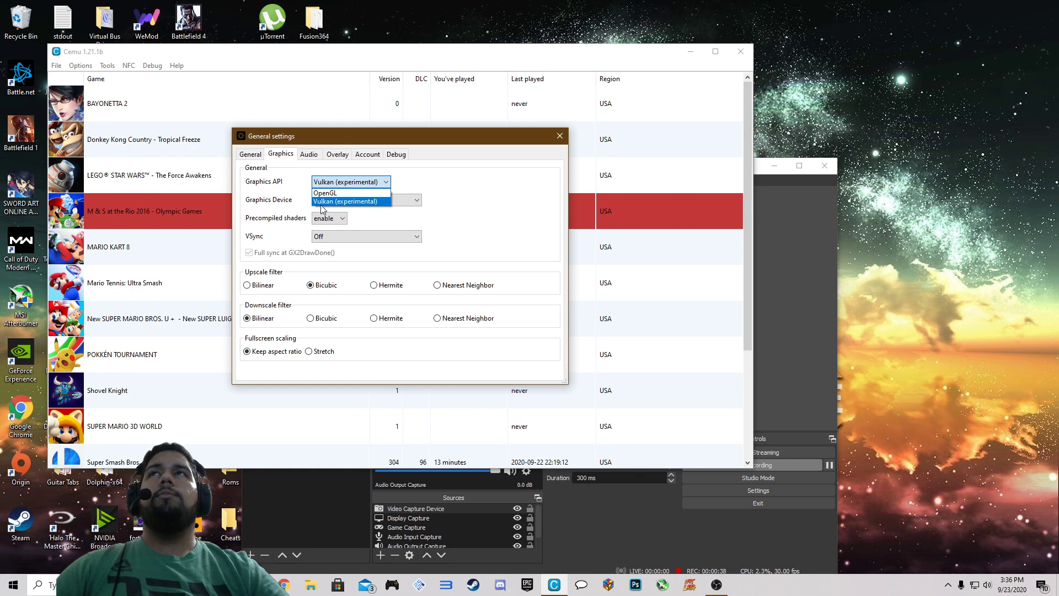
click(473, 194)
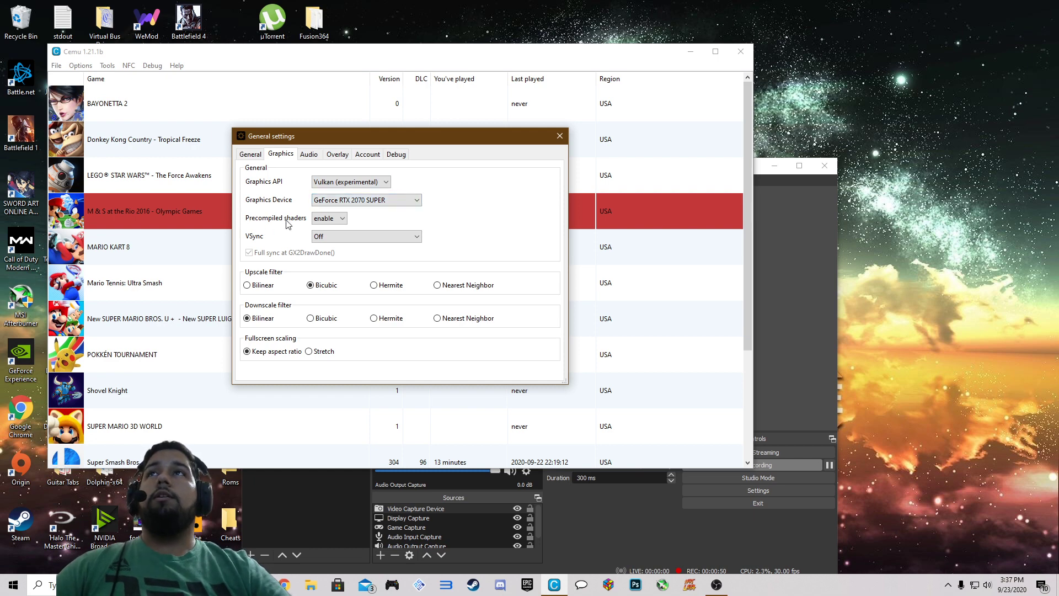
click(338, 219)
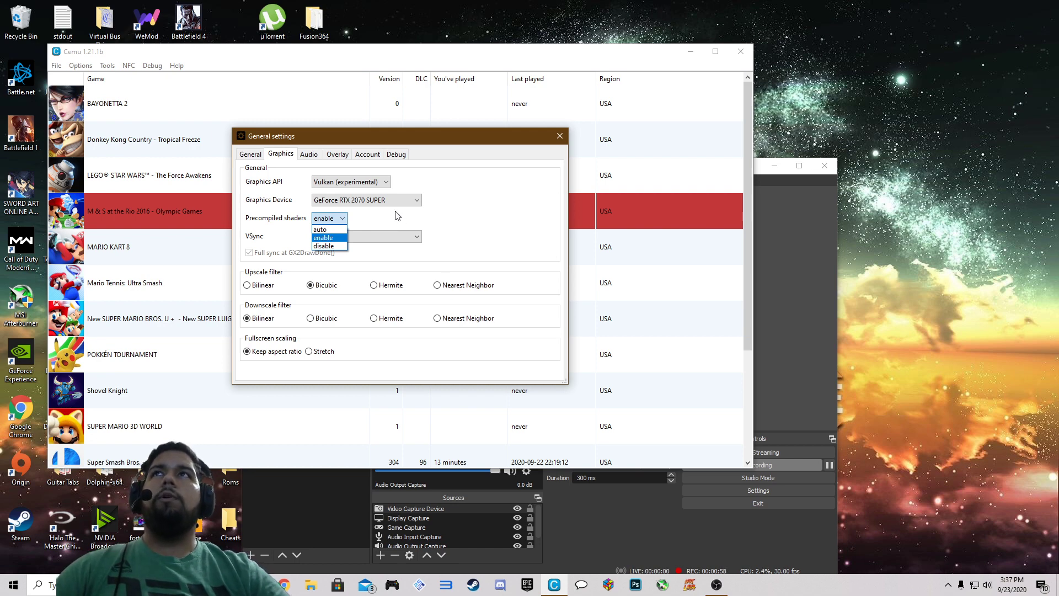
click(374, 223)
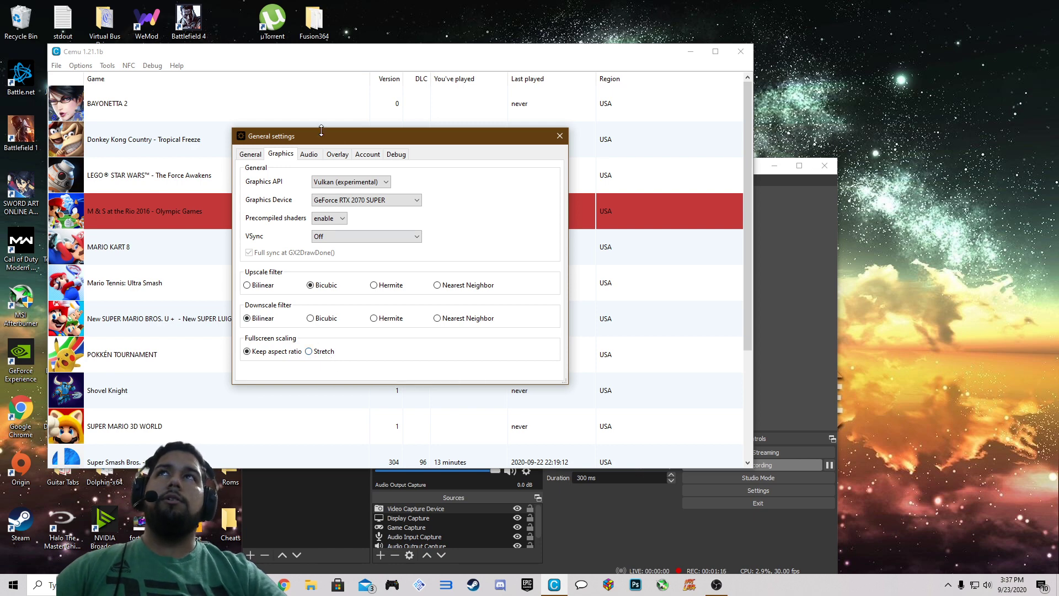
Check the audio API options and select Primary Sound Driver as the TV audio device
click(308, 155)
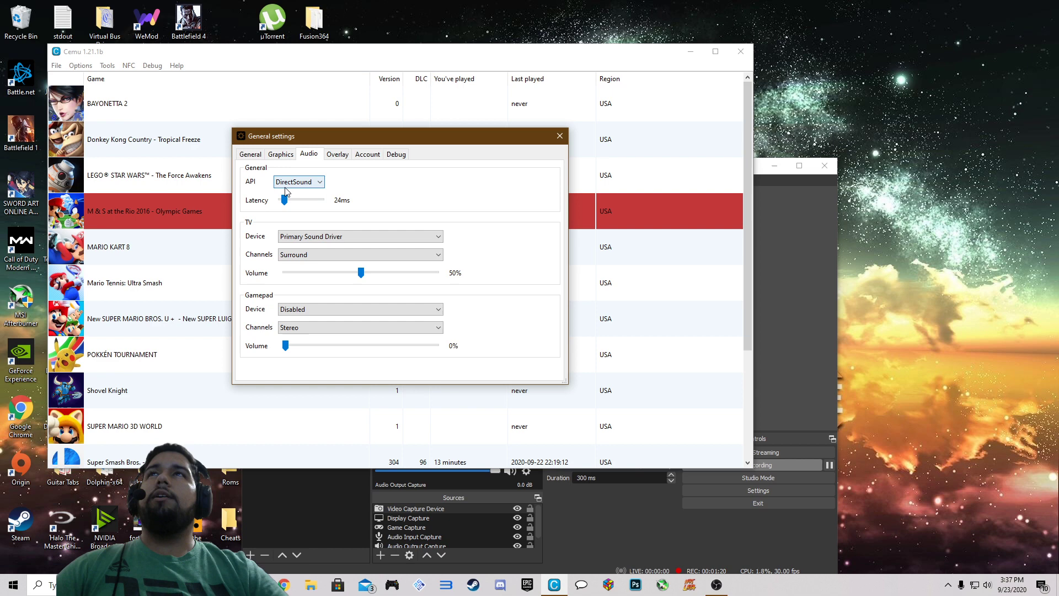
click(304, 185)
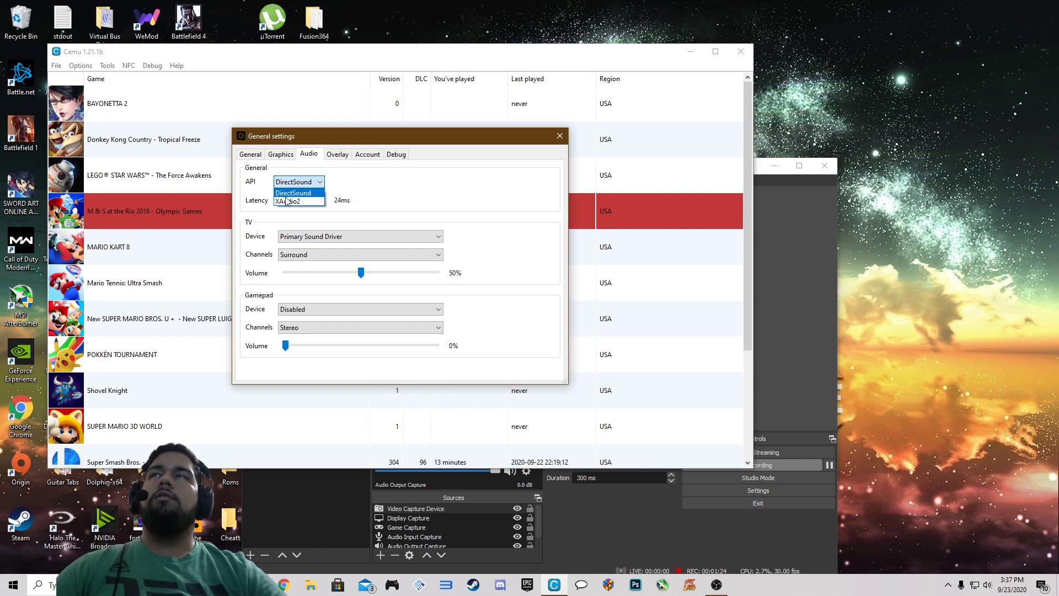
click(335, 189)
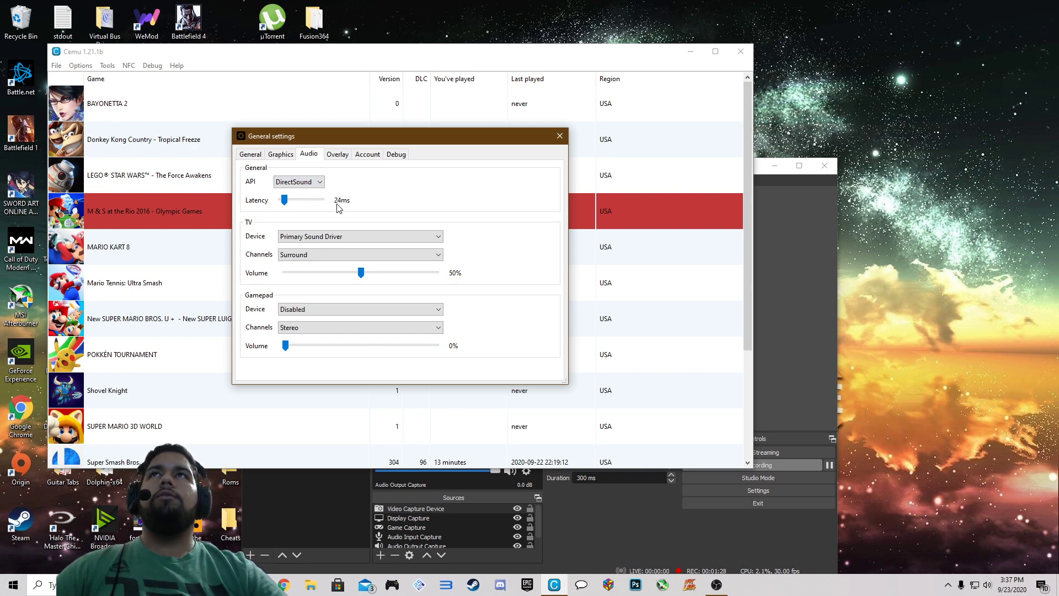
click(292, 240)
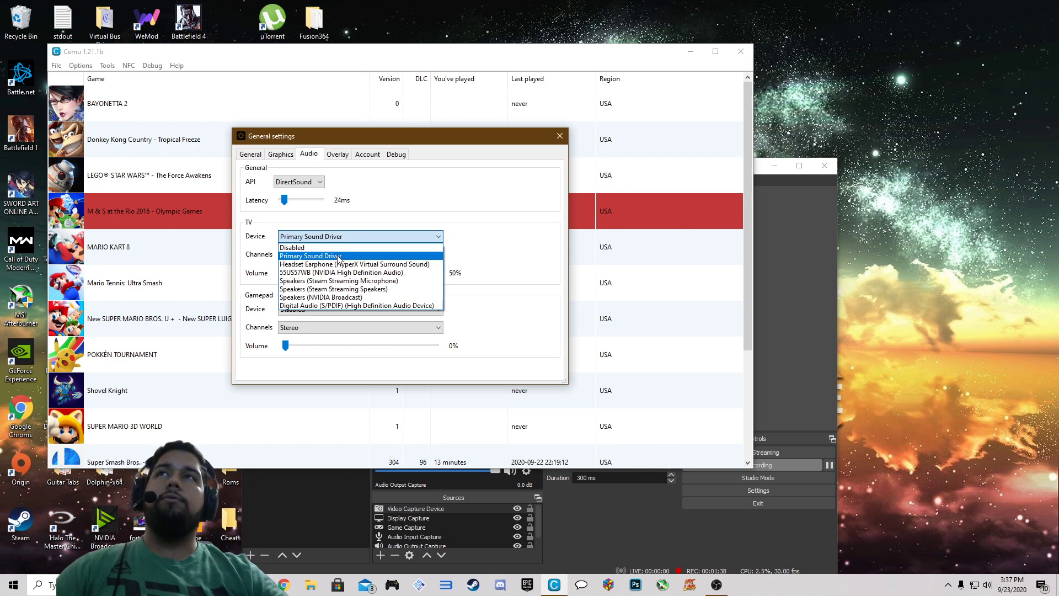
click(338, 257)
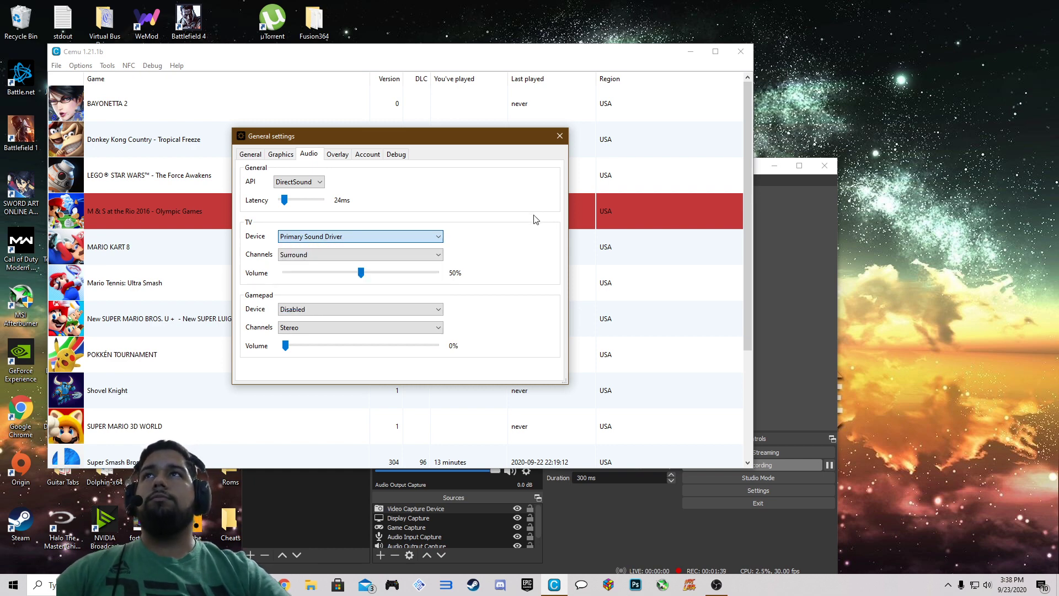
Set the TV audio channels to Stereo and volume to 40%, and check the available gamepad audio devices
click(324, 256)
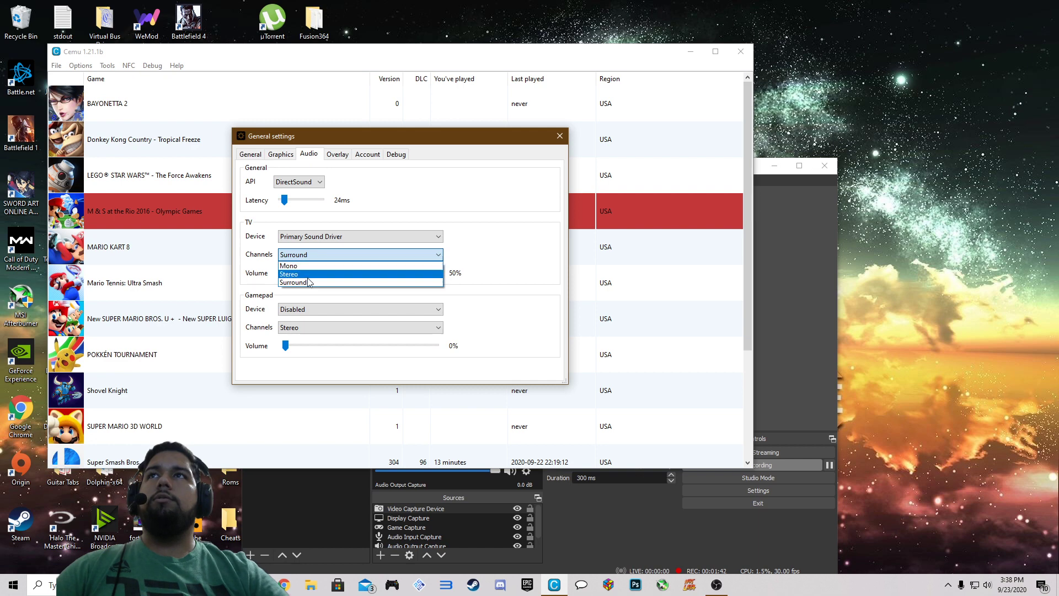
click(333, 274)
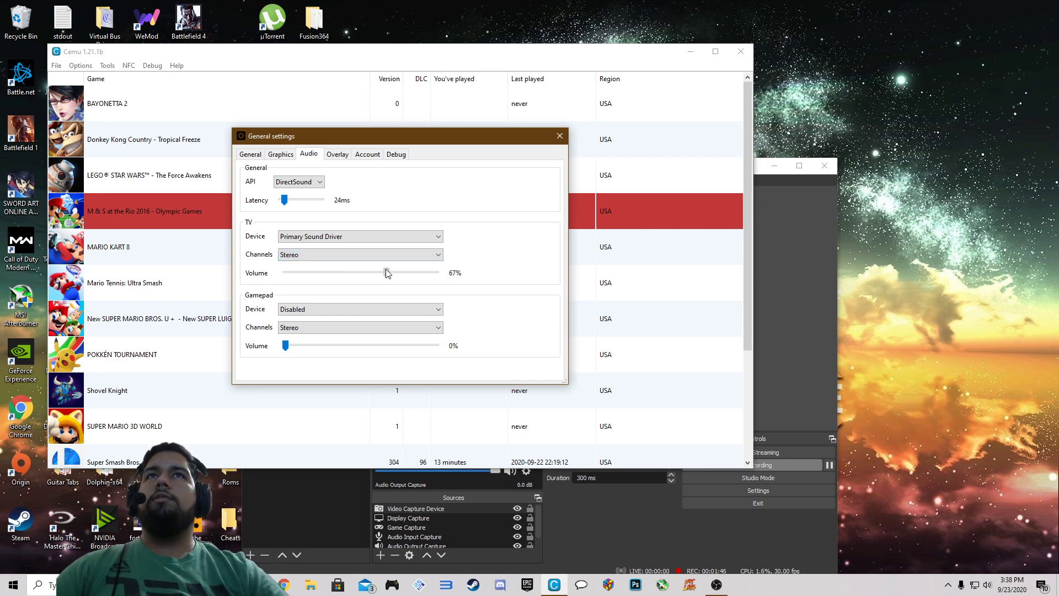
drag(347, 272, 346, 275)
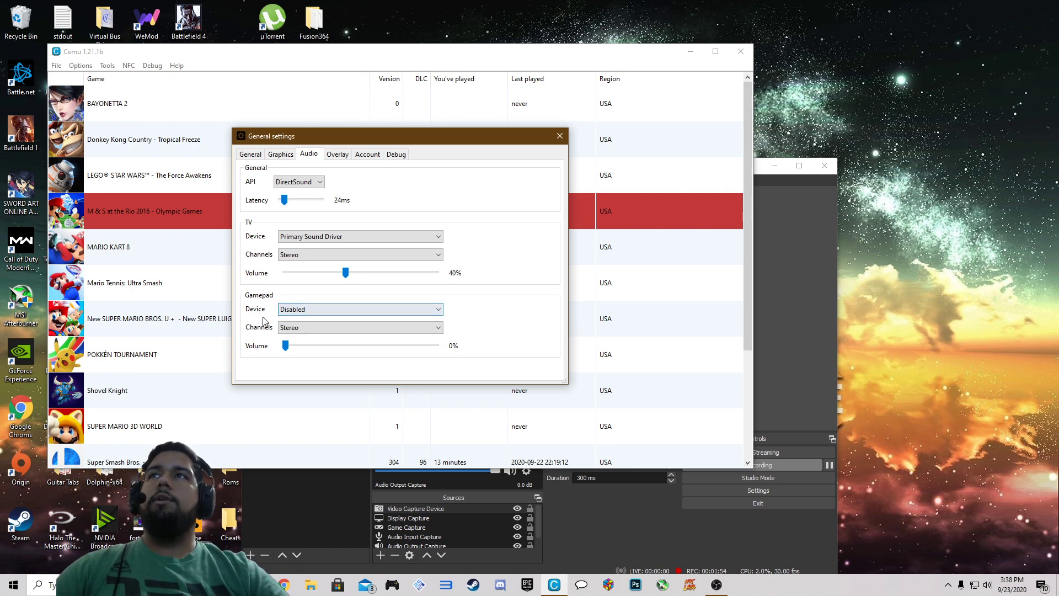
click(324, 310)
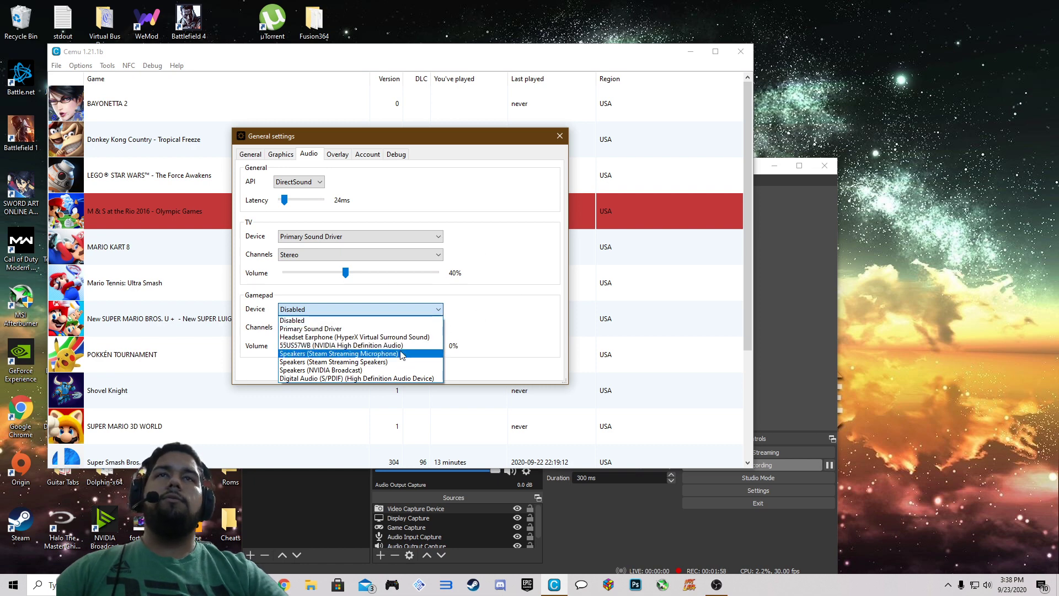
click(469, 309)
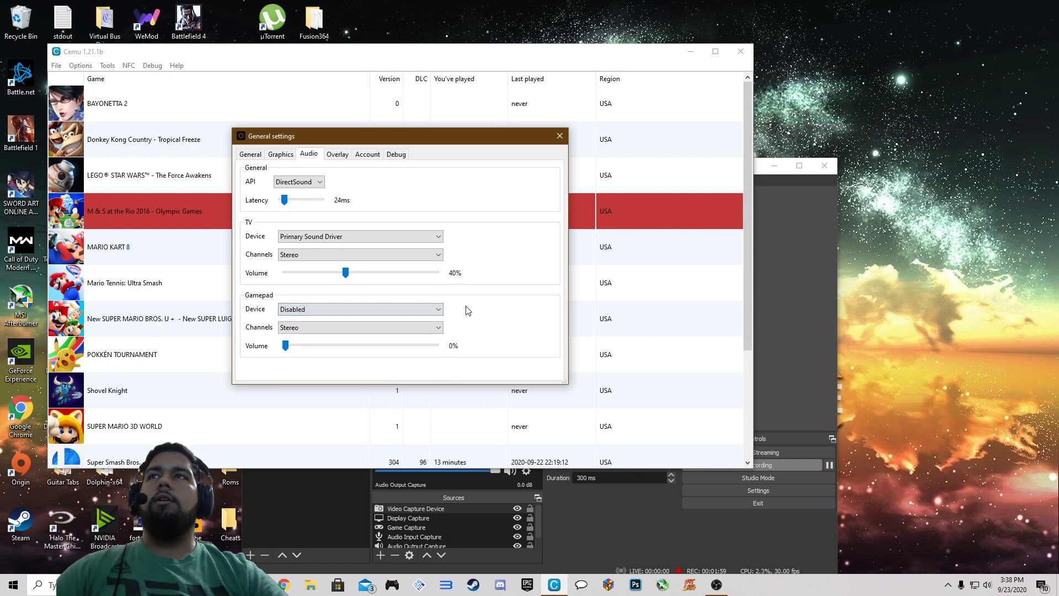
Enable CPU usage in the overlay settings and check the available notification positions
click(333, 157)
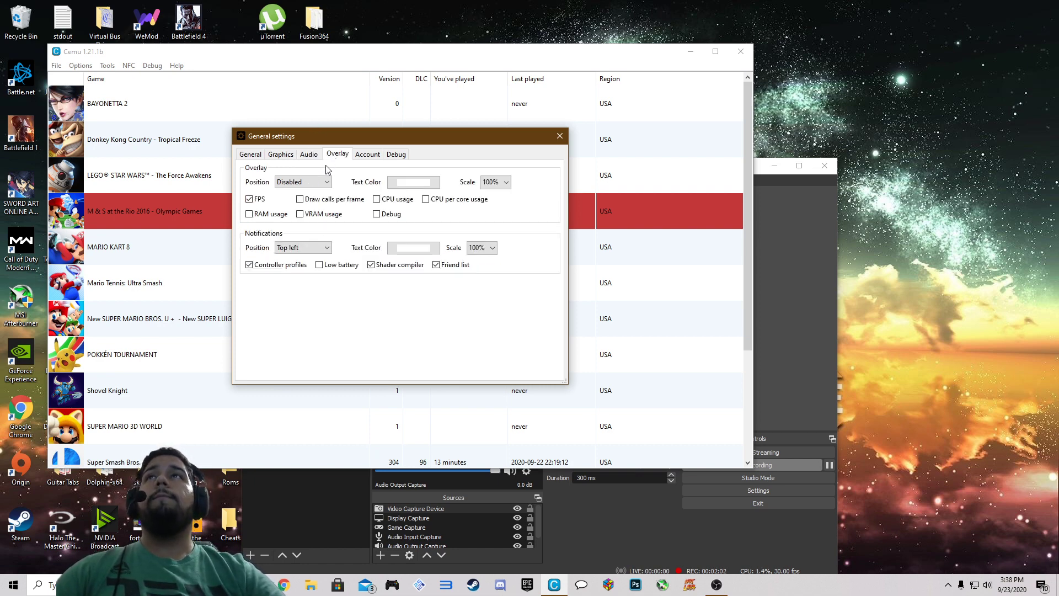
click(295, 187)
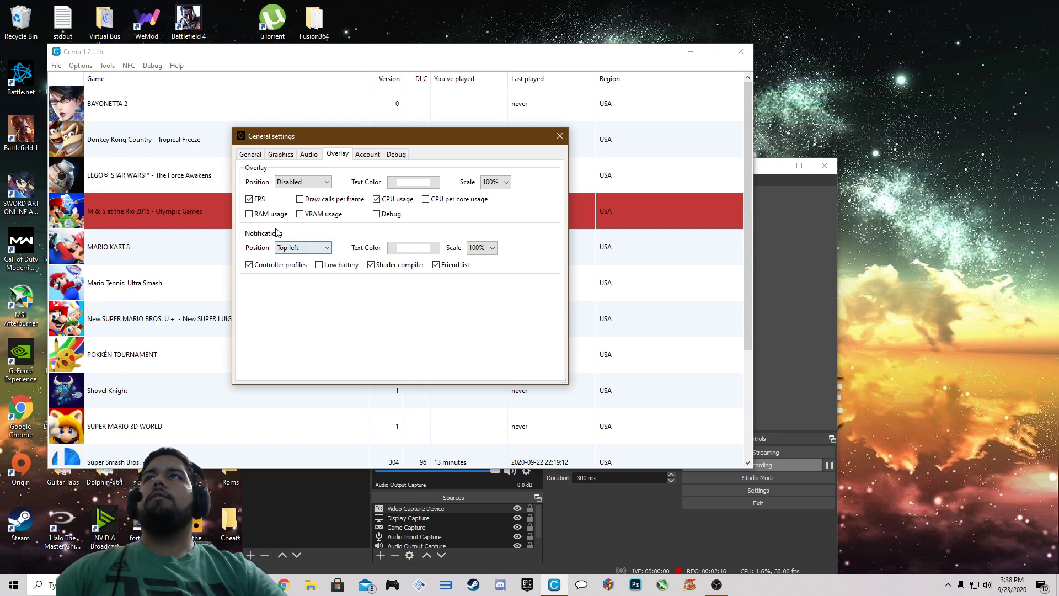
click(322, 249)
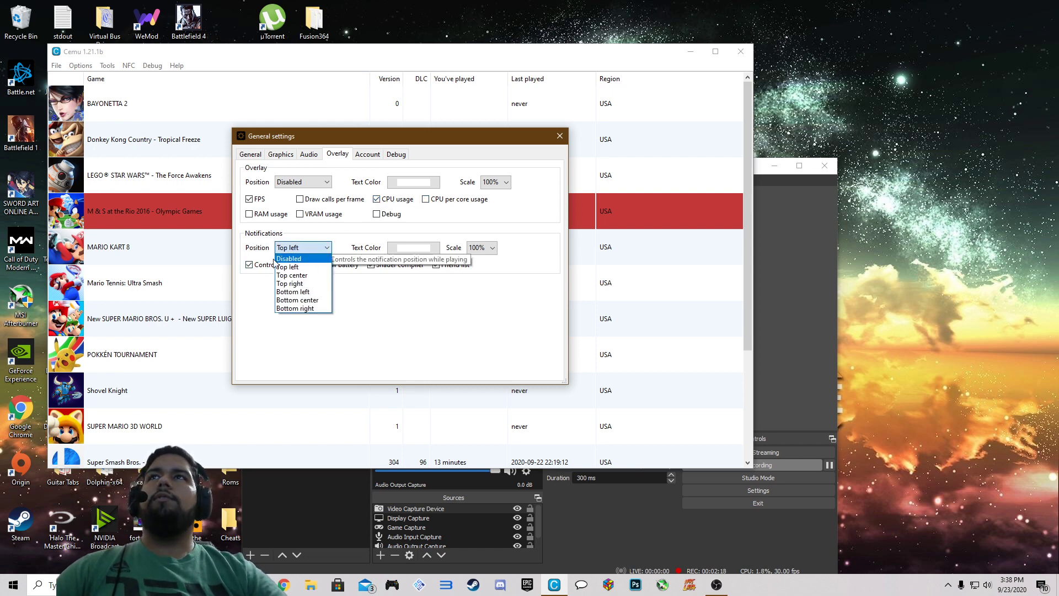
click(370, 237)
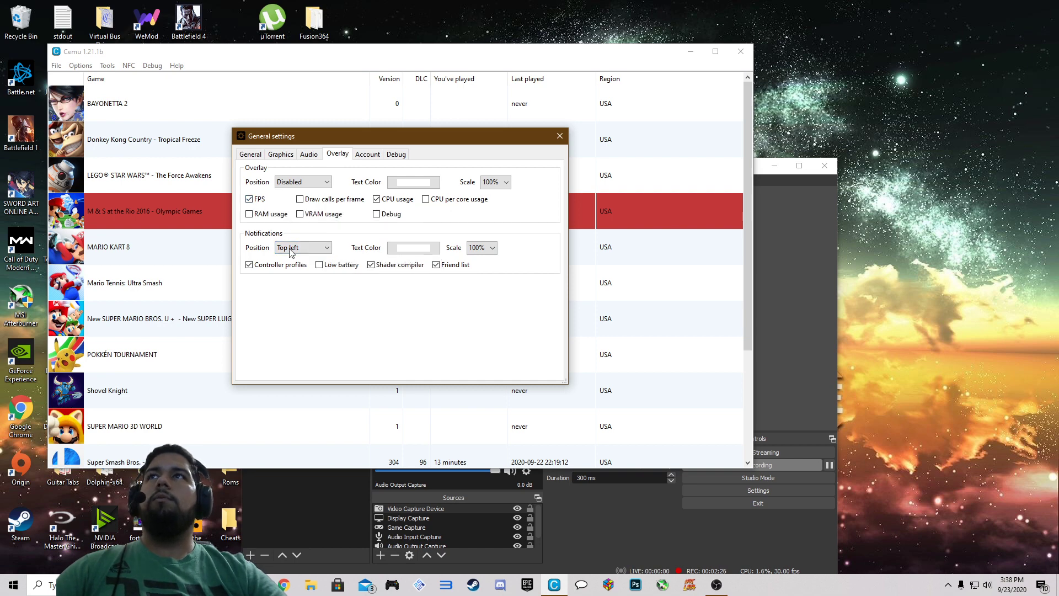
Check the active account choices and the crash dump setting, and close the general settings
click(373, 158)
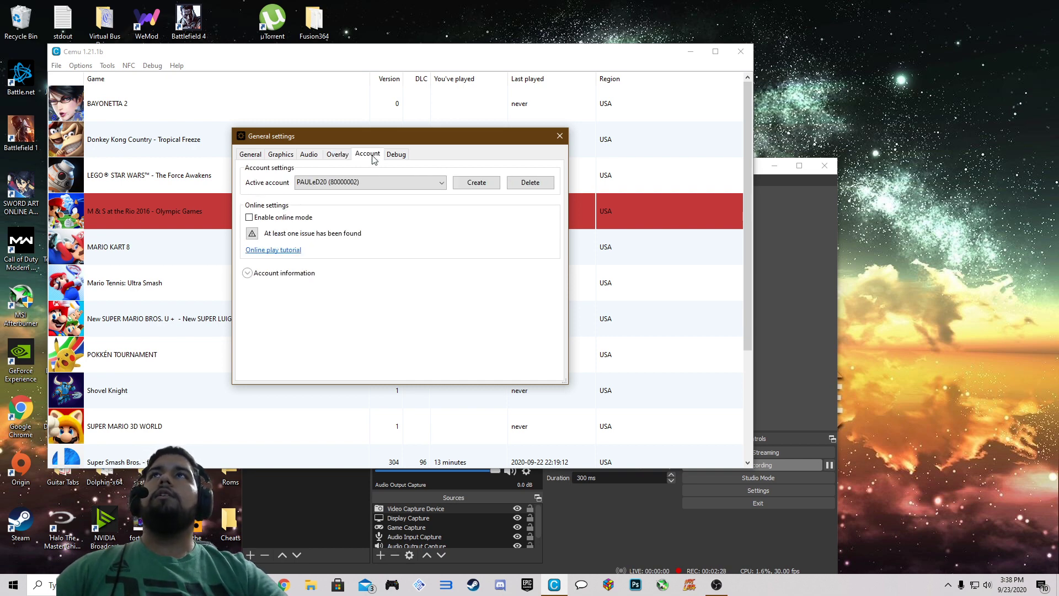
click(438, 184)
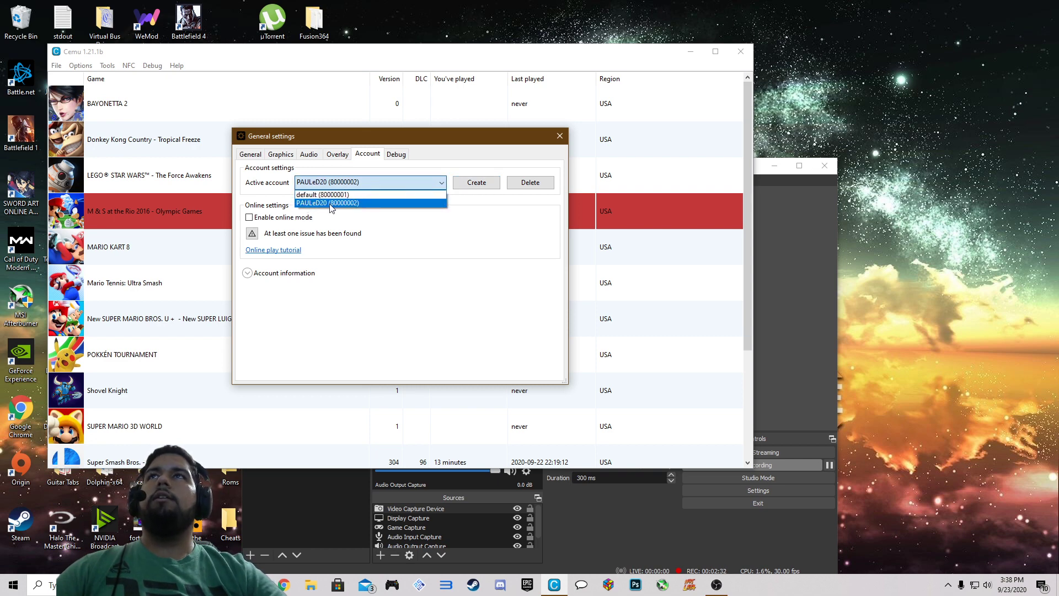
click(391, 227)
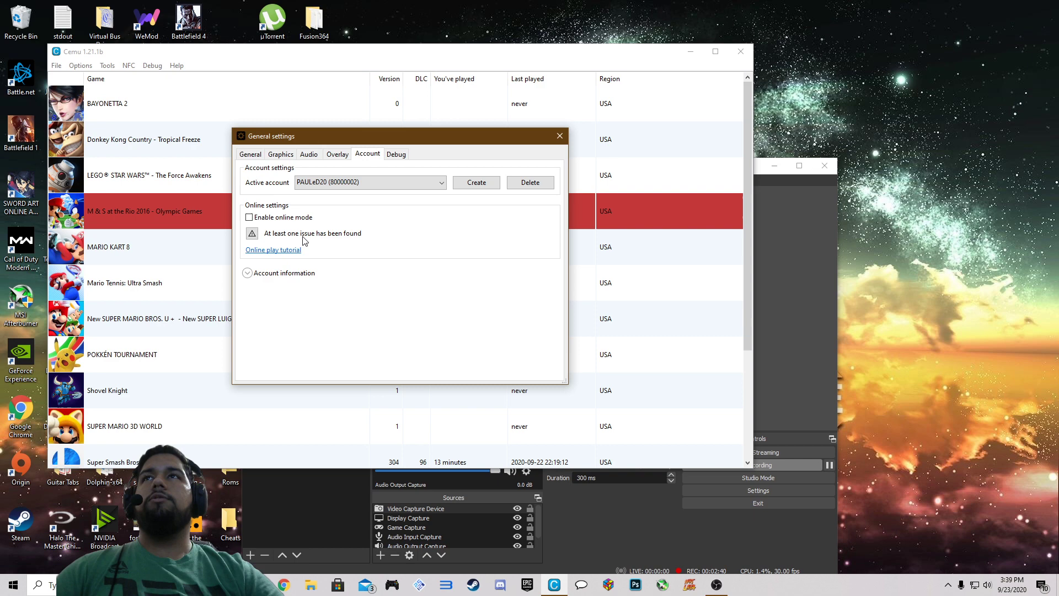
click(397, 154)
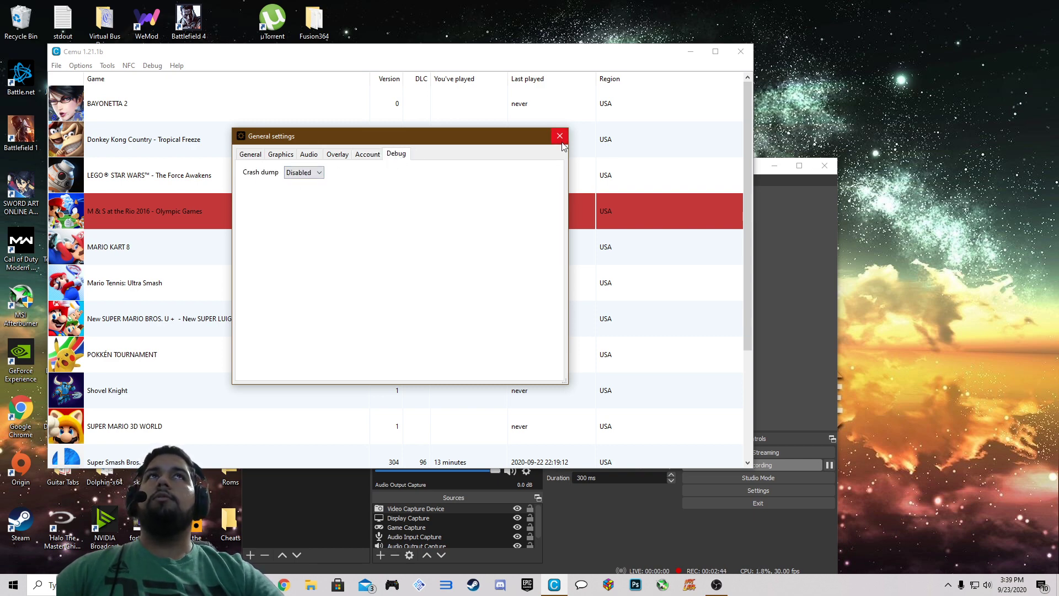
click(560, 136)
Open the input settings and check the saved profiles for Controller 1
click(81, 65)
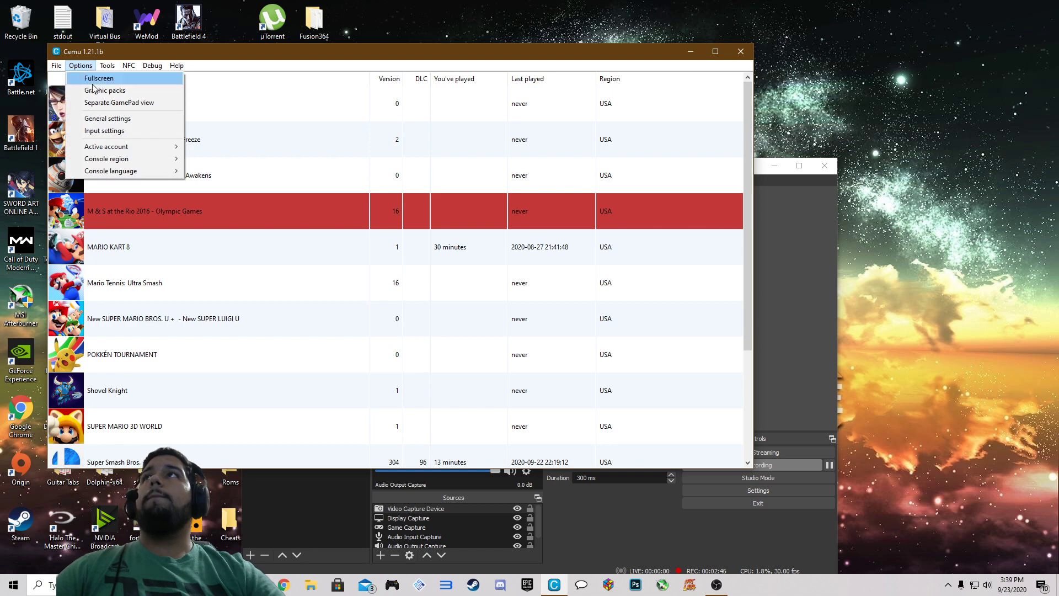
click(139, 131)
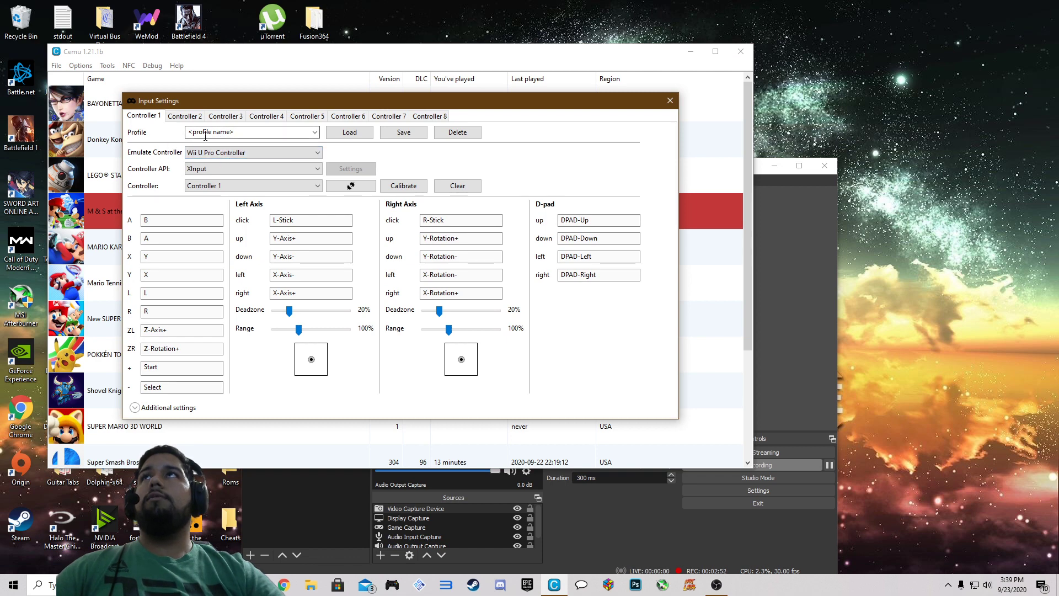
click(315, 132)
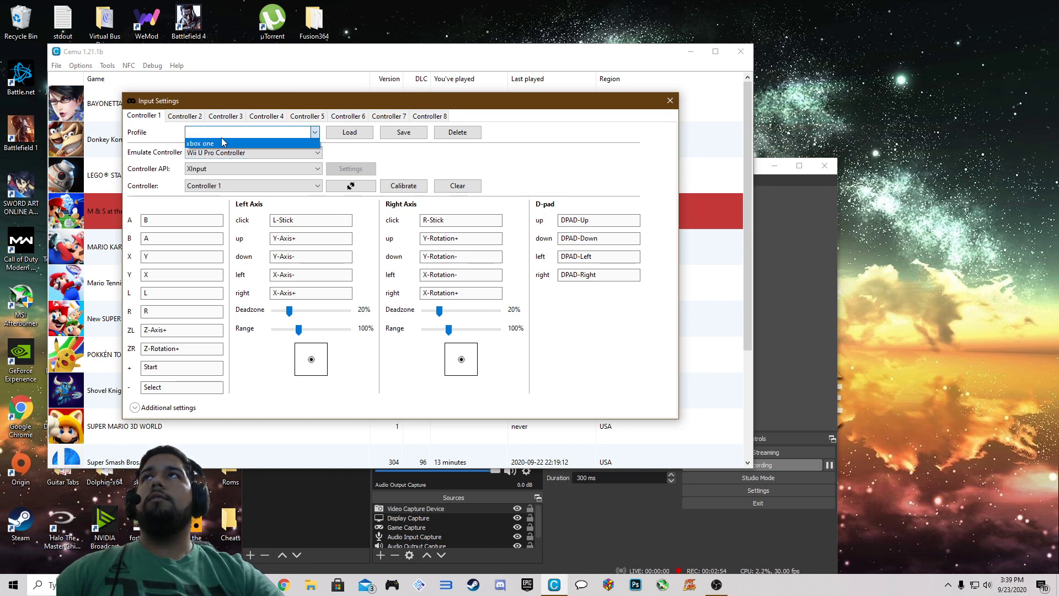
click(177, 145)
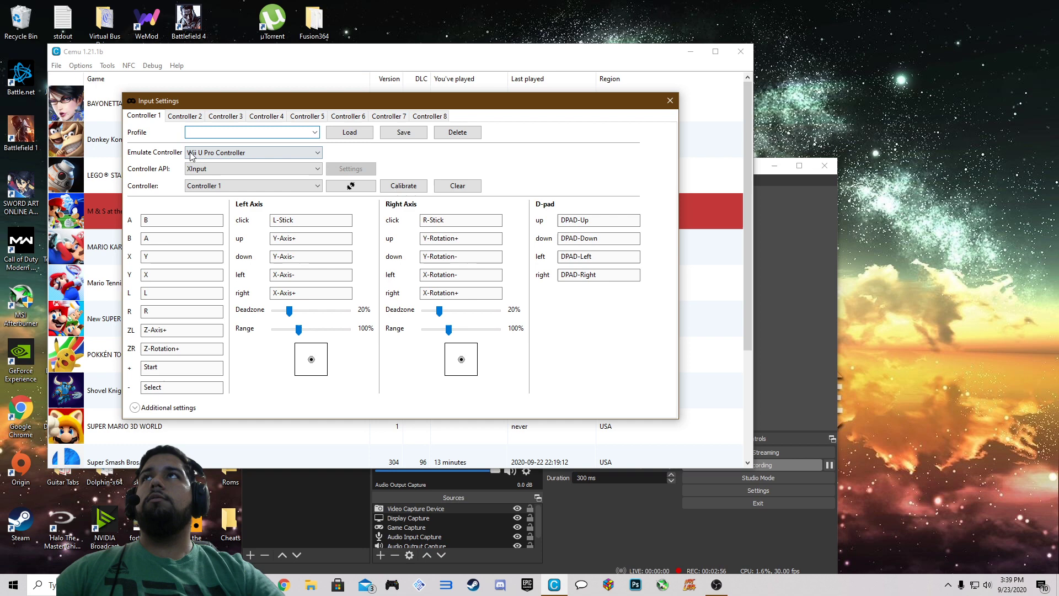
Emulate a Wii U Pro Controller with the XInput API on Controller 1, and close the input settings
click(212, 153)
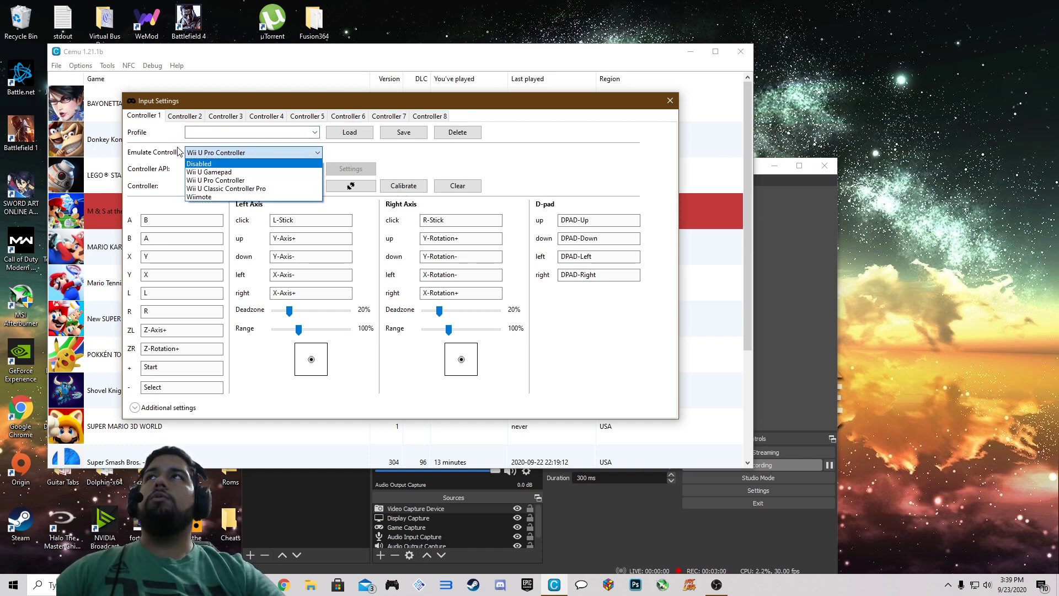
click(254, 180)
click(265, 169)
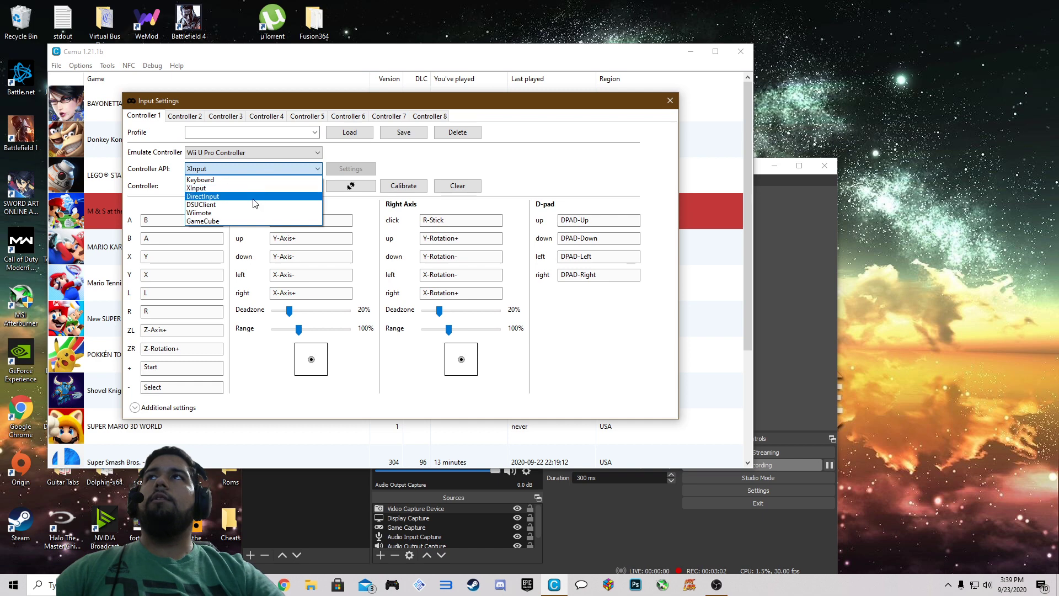
click(268, 188)
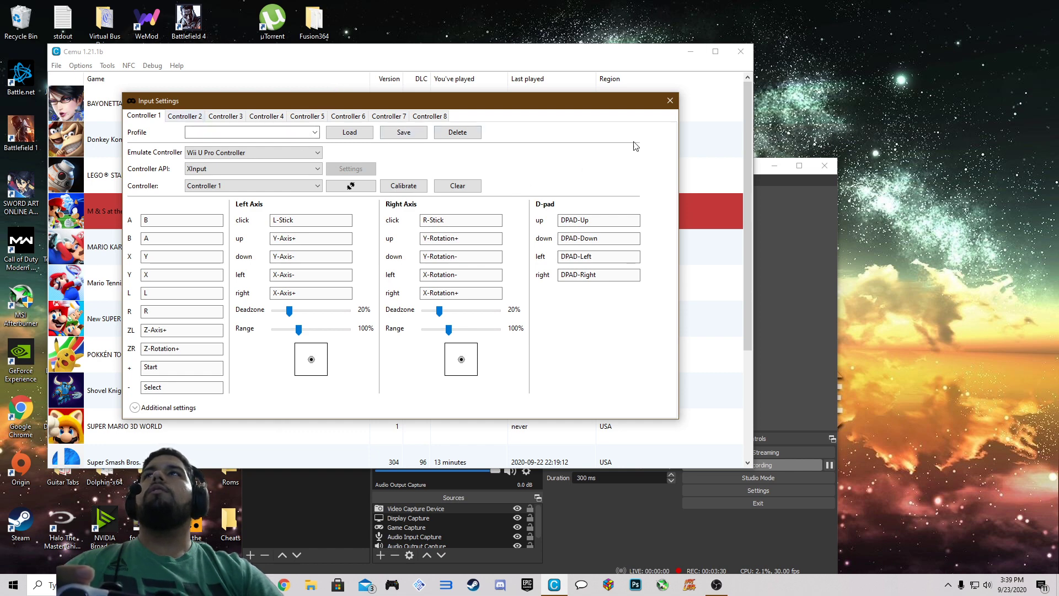
click(671, 101)
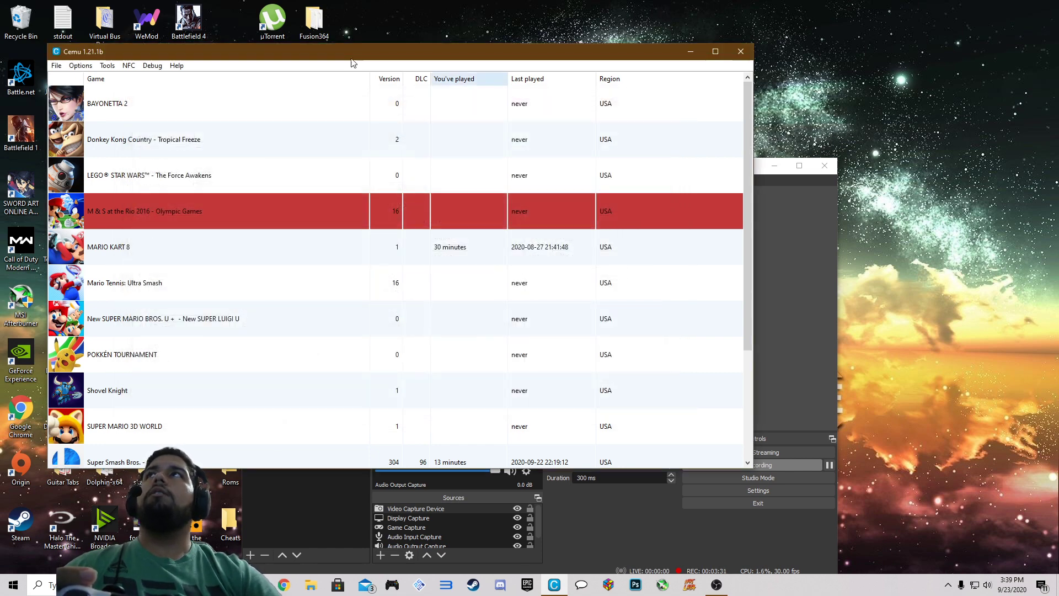
Open the graphic packs and check the Bayonetta 2 enhancement and graphics packs, including the available resolution presets
click(81, 66)
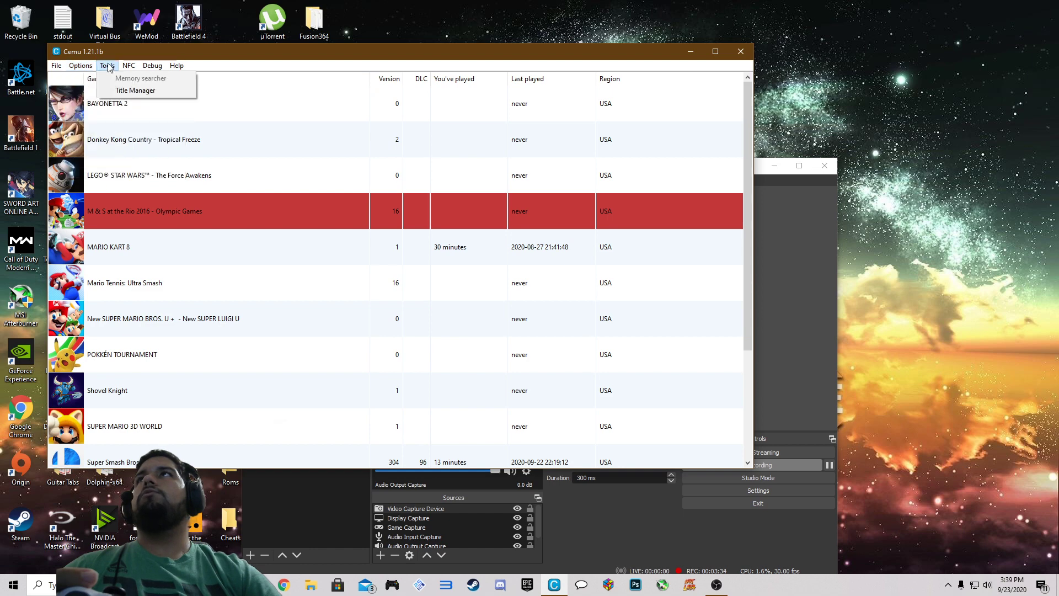
mouse_move(127, 69)
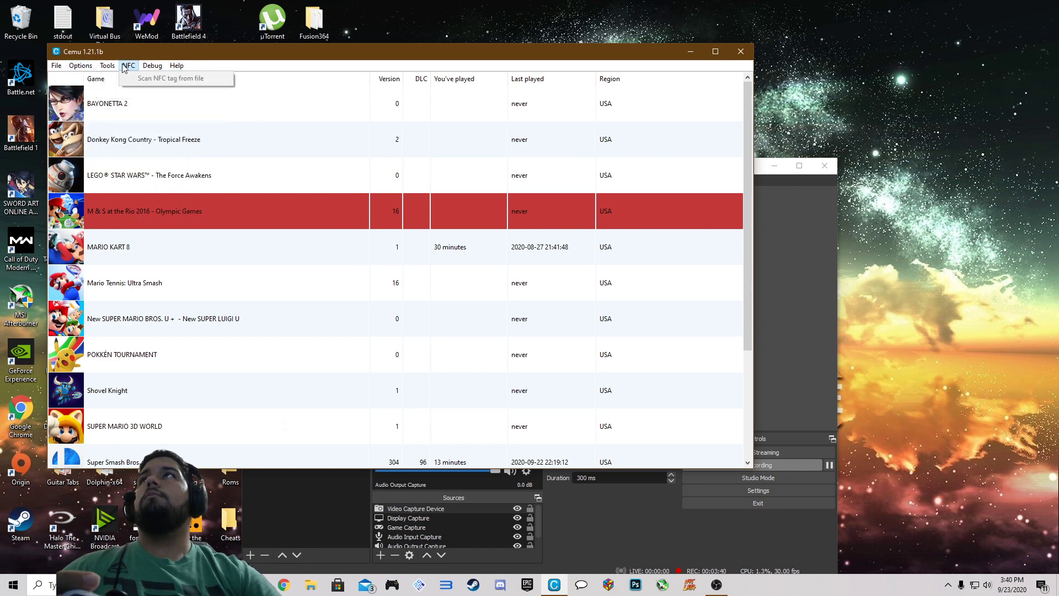
mouse_move(85, 67)
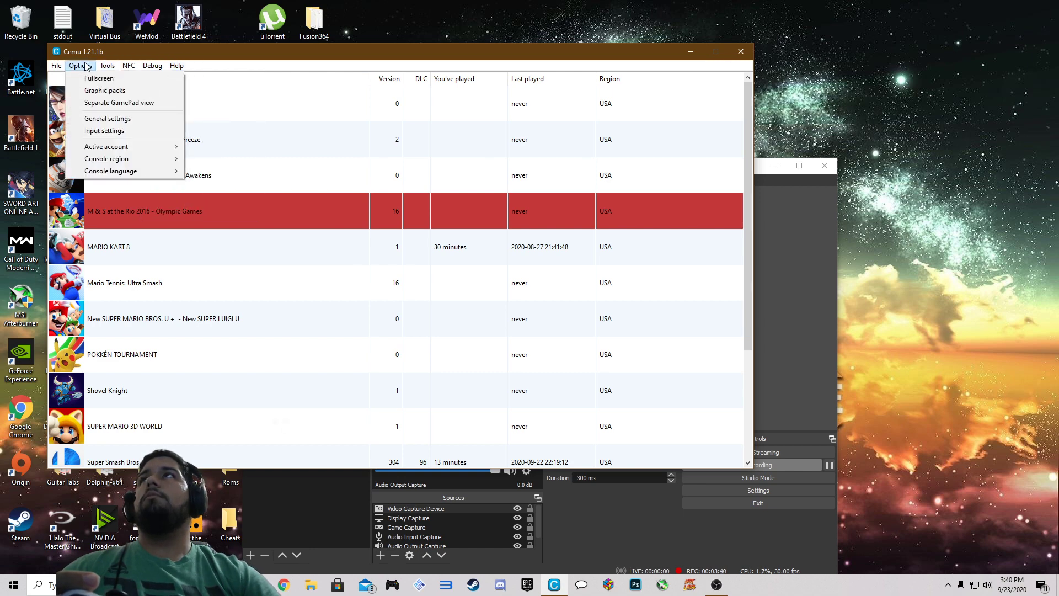
click(96, 91)
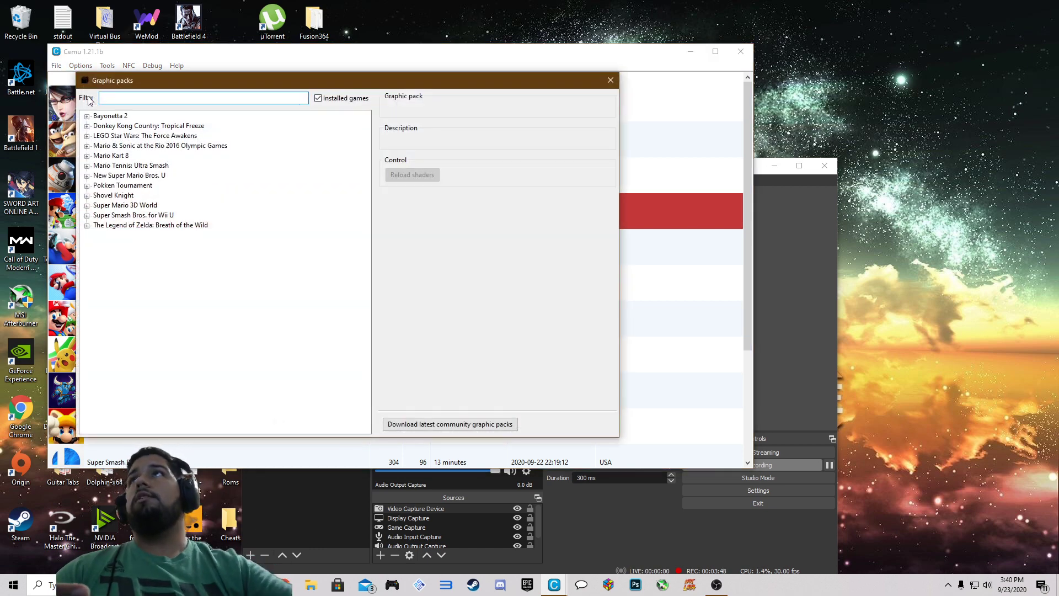
click(87, 117)
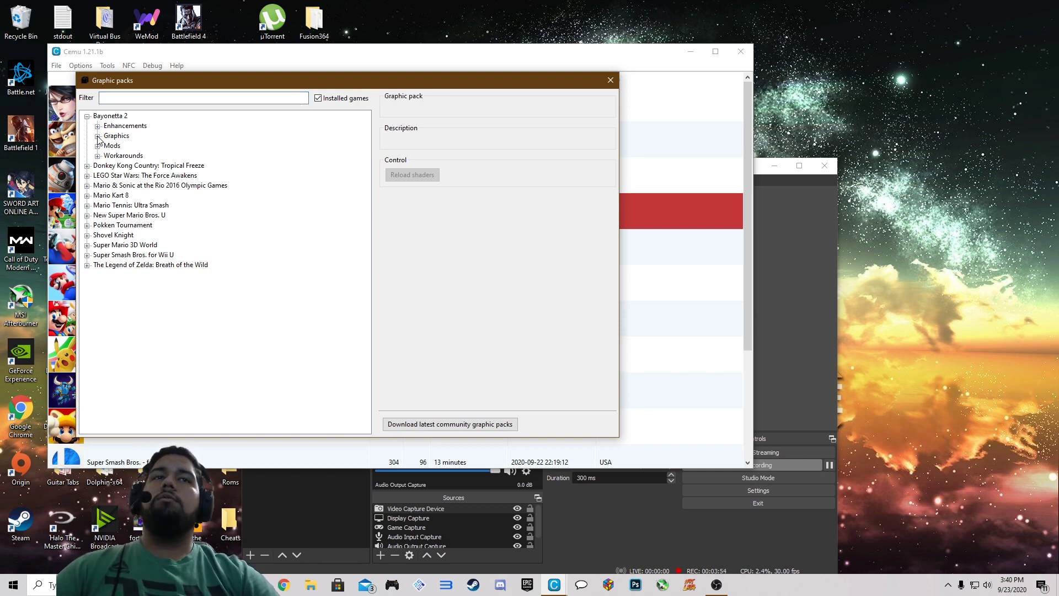
click(97, 125)
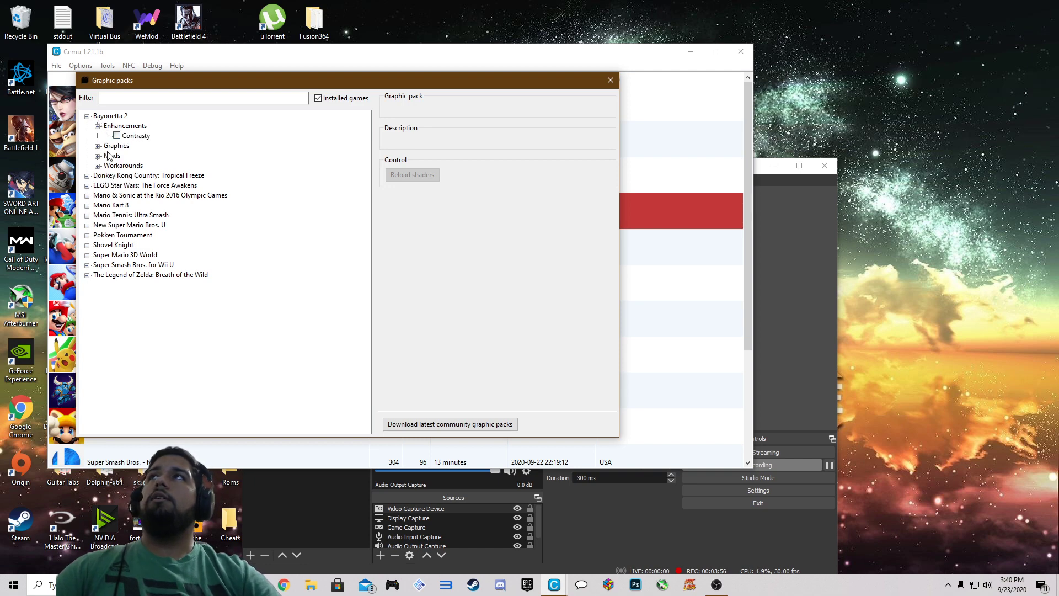
click(97, 146)
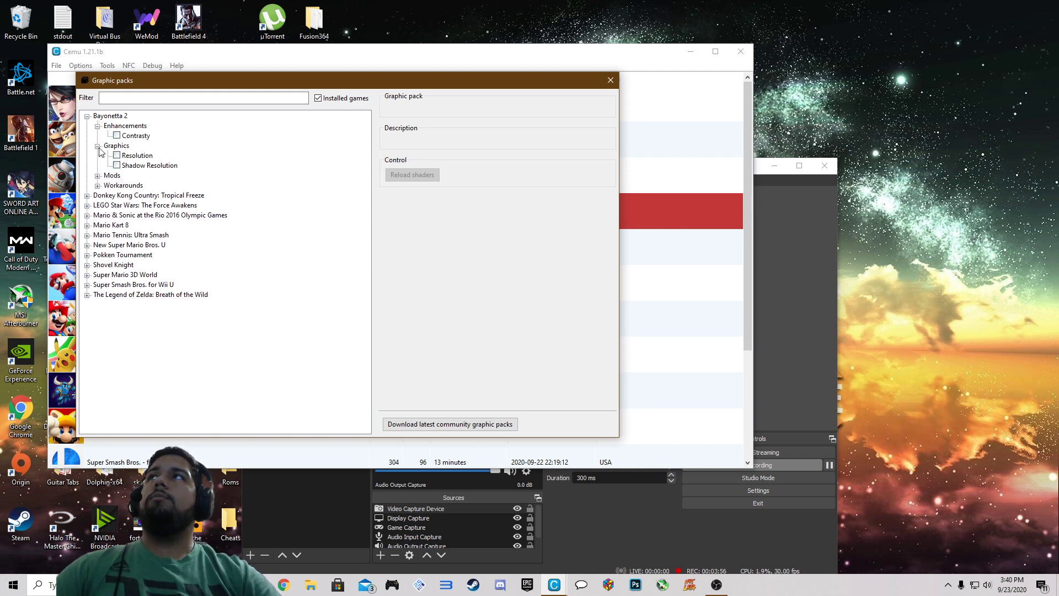
click(133, 157)
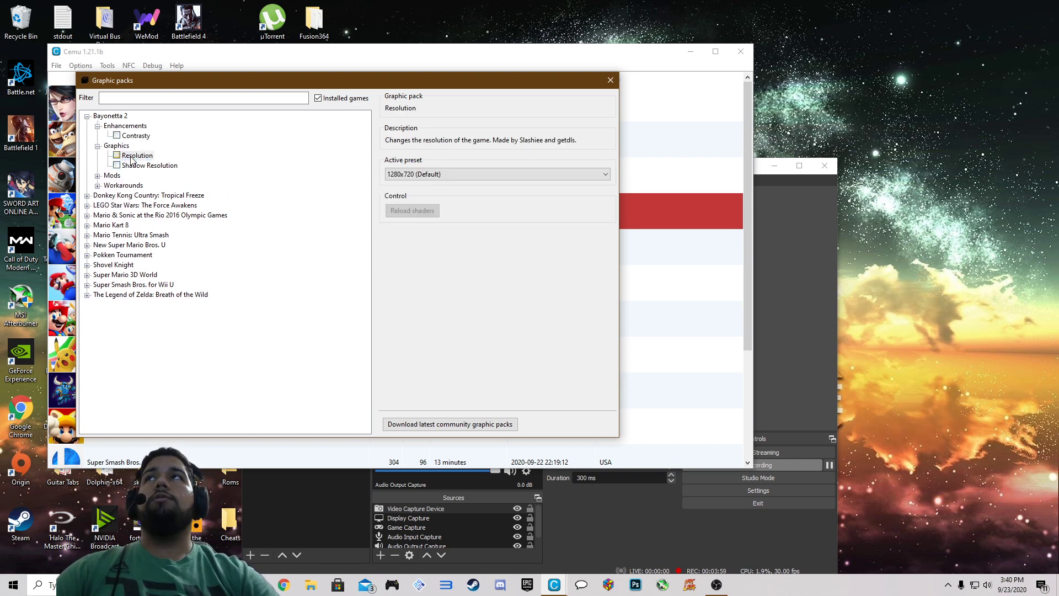
click(406, 176)
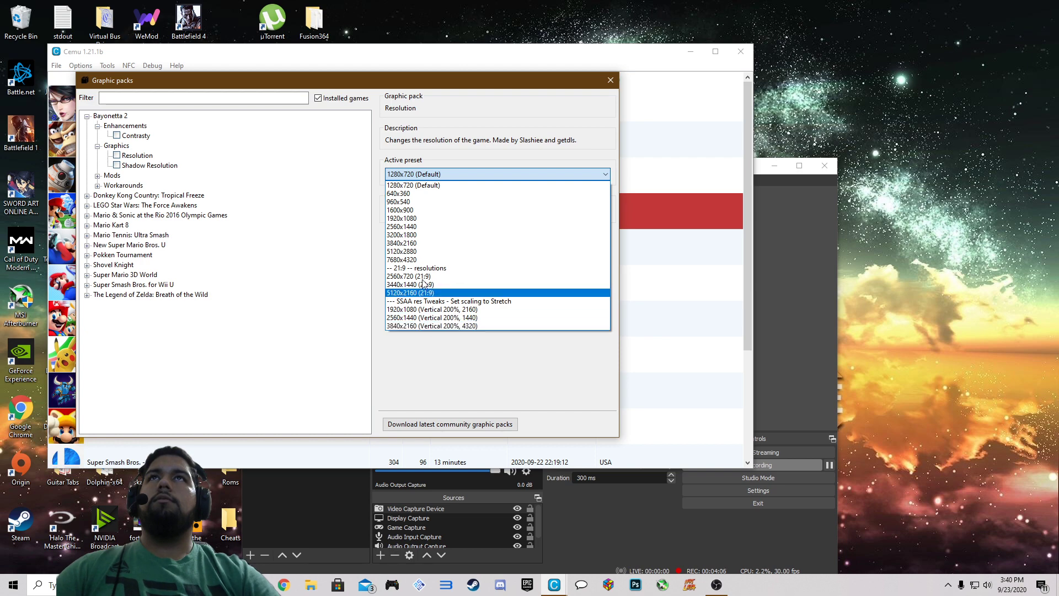
click(176, 141)
click(87, 116)
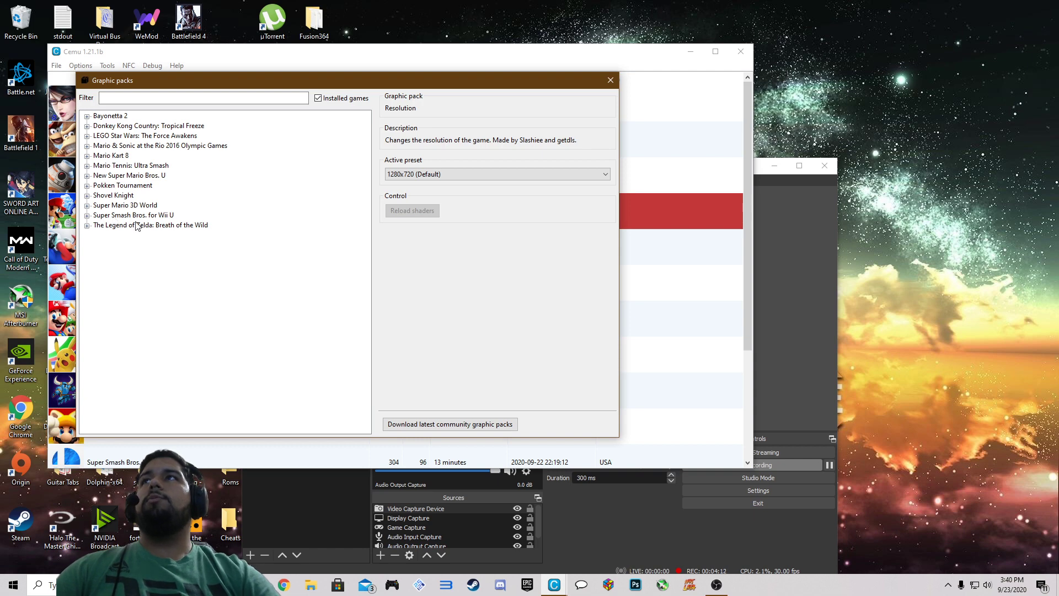
Check the enhancement packs for Super Smash Bros. for Wii U and read the Contrasty pack's description
click(87, 215)
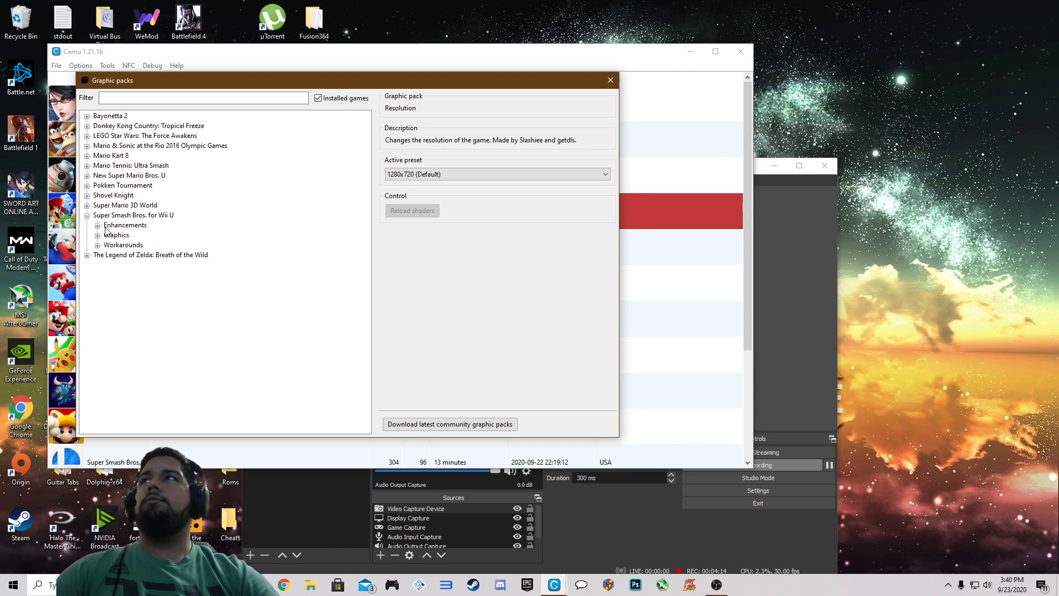
click(97, 226)
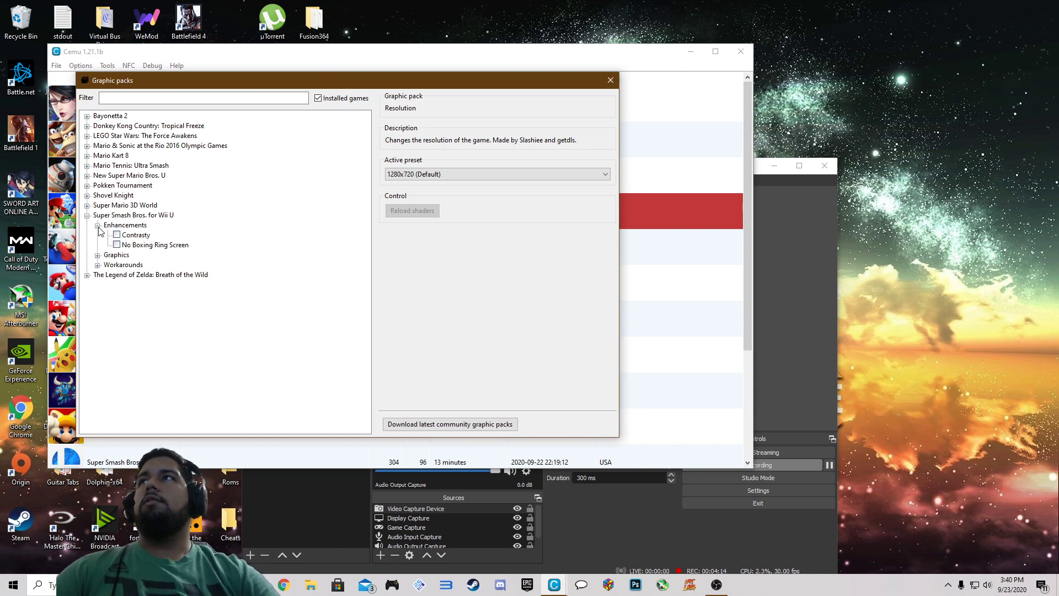
click(135, 236)
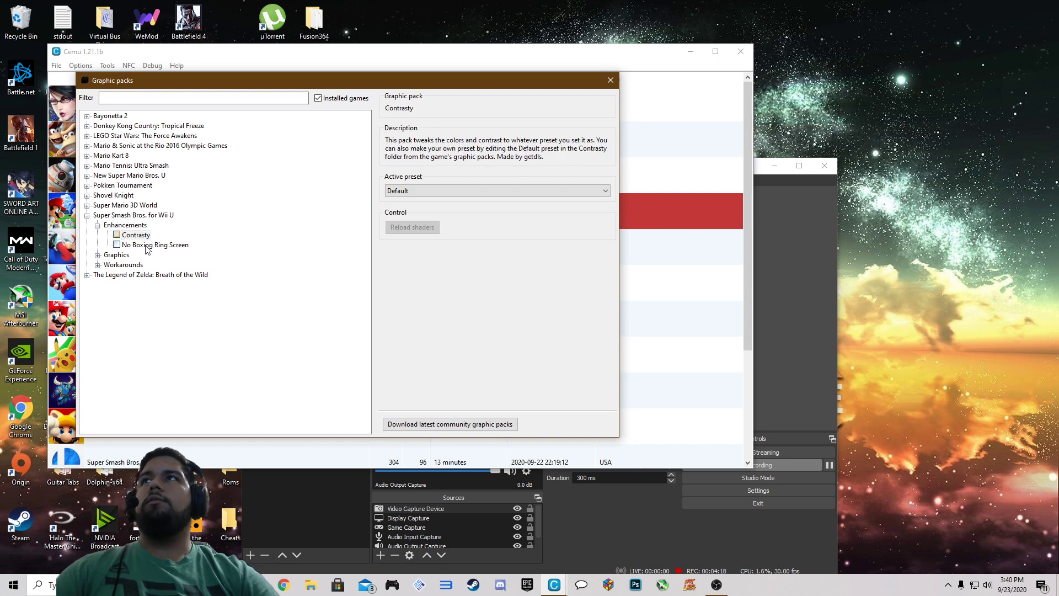
click(97, 226)
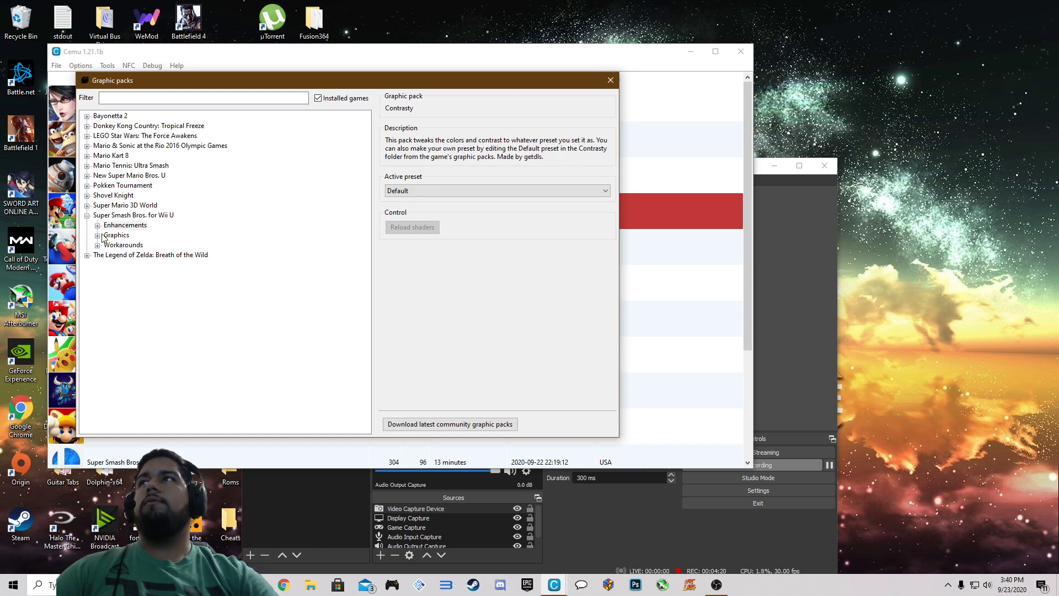
Check the Resolution pack and the available Shadow Resolution presets for Super Smash Bros. for Wii U
click(98, 235)
click(133, 245)
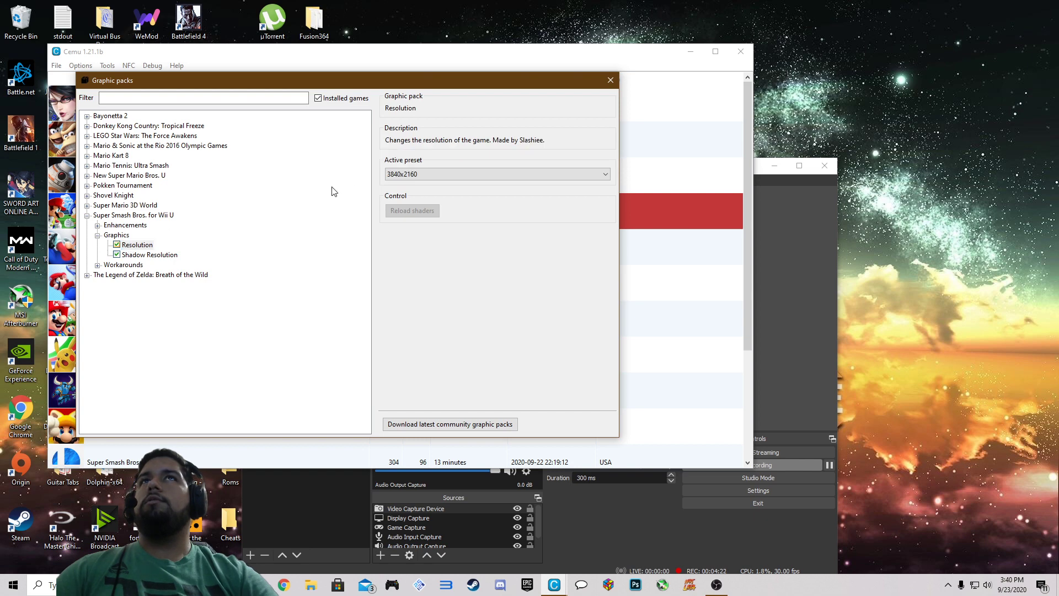
click(143, 255)
click(450, 191)
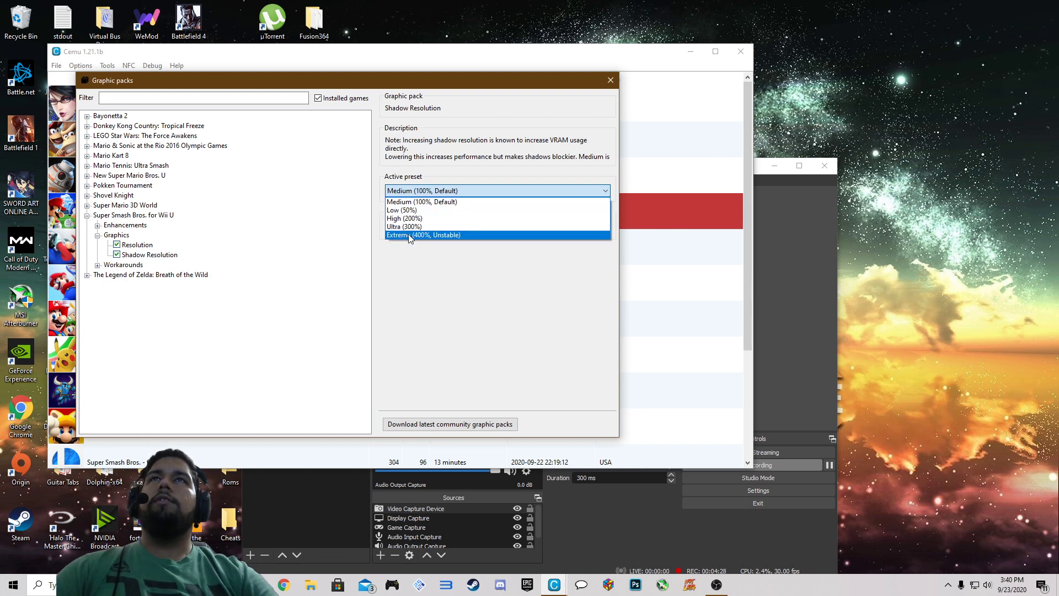
click(262, 236)
click(97, 235)
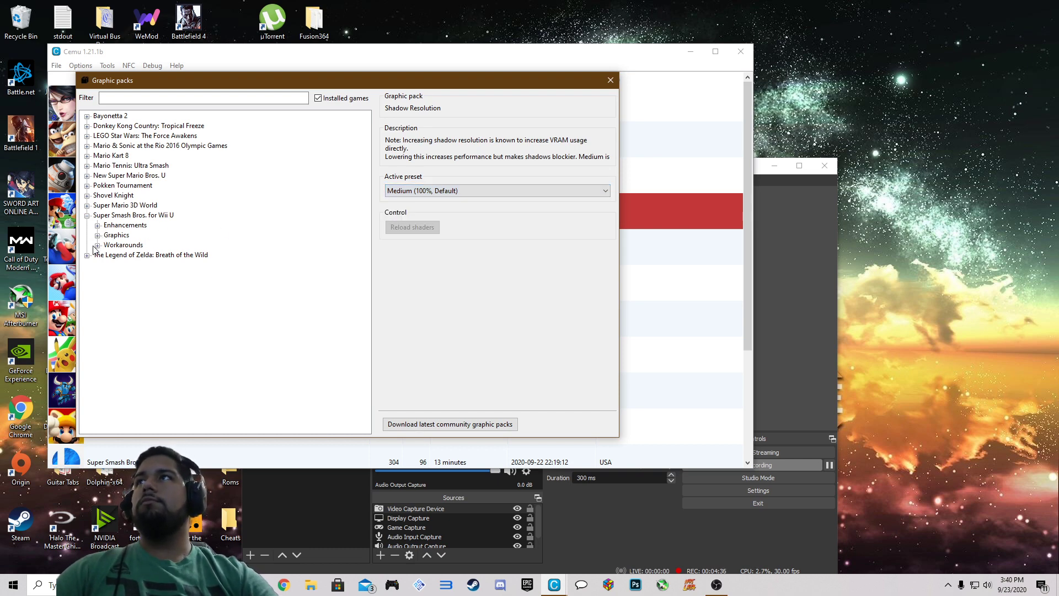
Check the No "Pixel Mess" workaround for Super Smash Bros. for Wii U and close the graphic packs
double_click(127, 245)
click(145, 256)
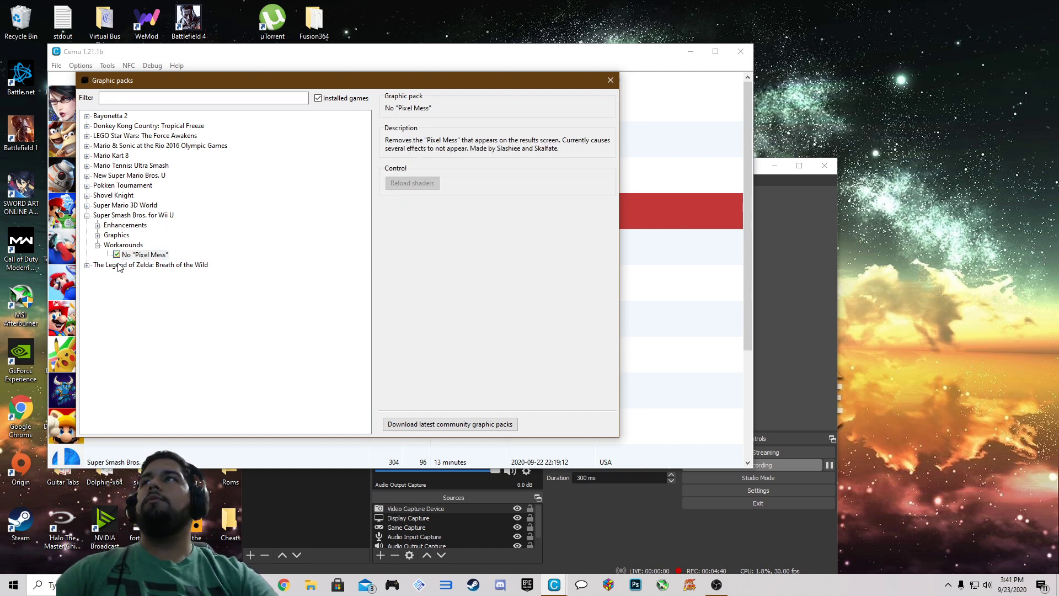
click(123, 244)
click(98, 245)
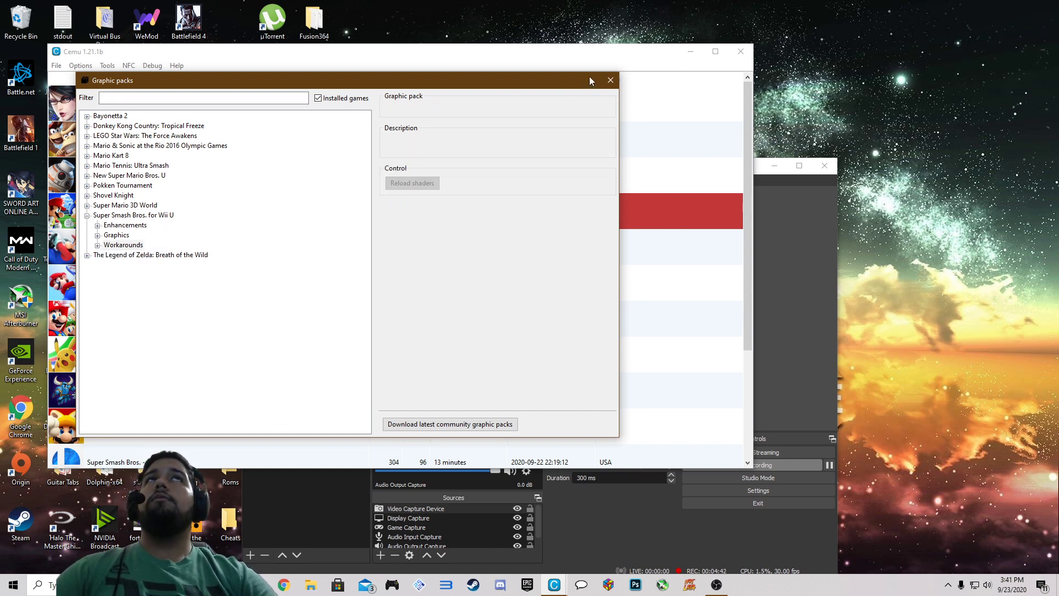
click(610, 80)
Launch Super Smash Bros. for Wii U from the game list and decline creating new album data
scroll(208, 265, down, 3)
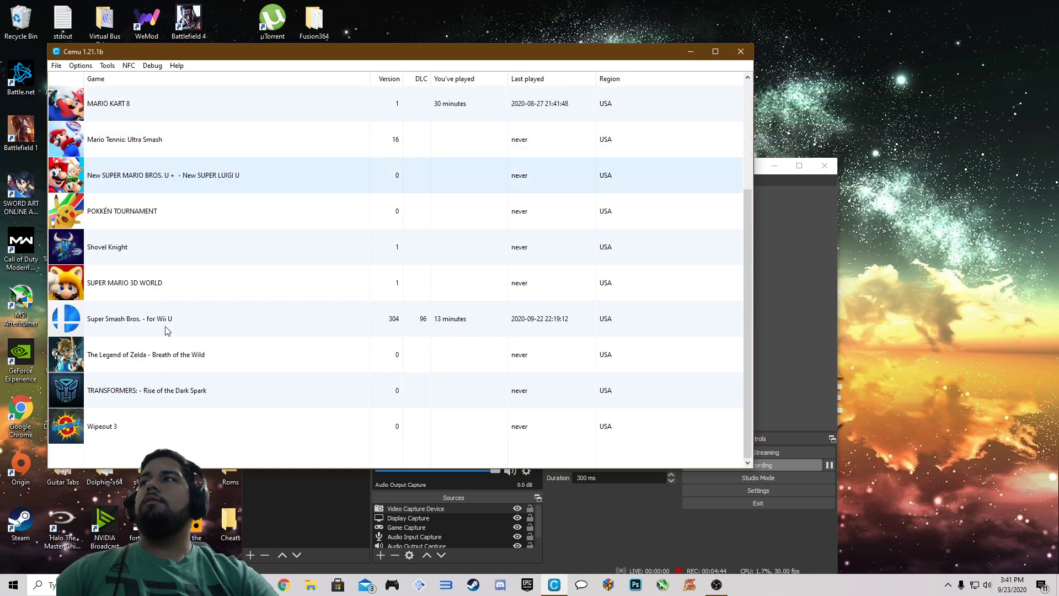
click(189, 320)
double_click(277, 312)
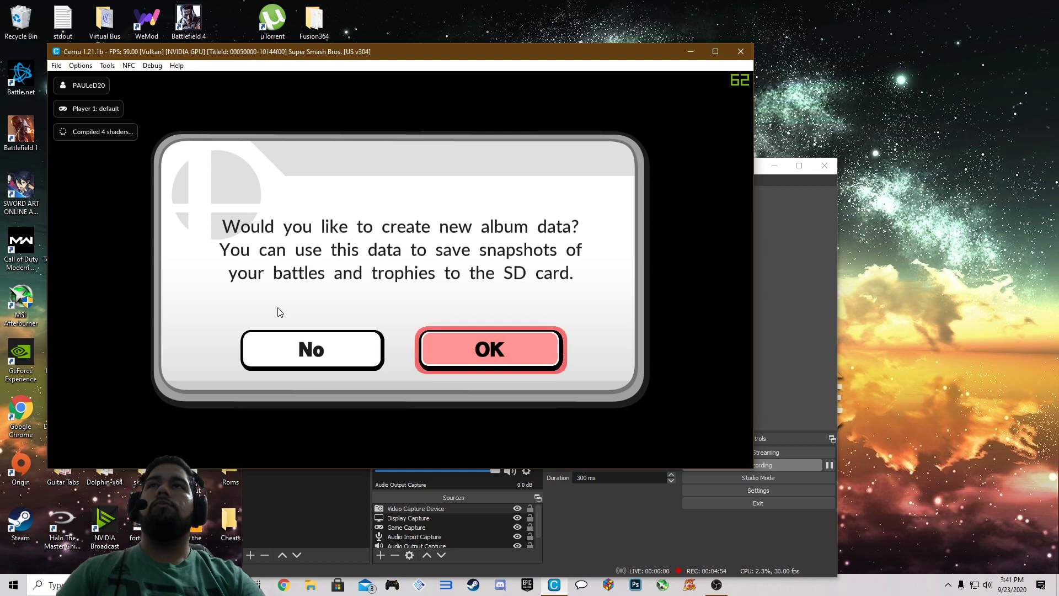
key(Left)
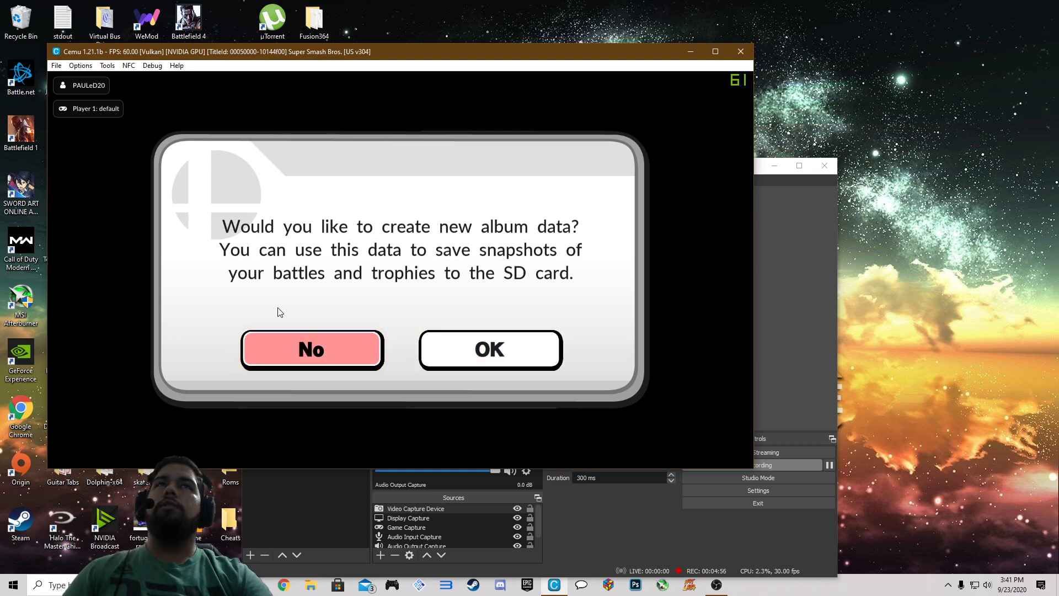
key(Return)
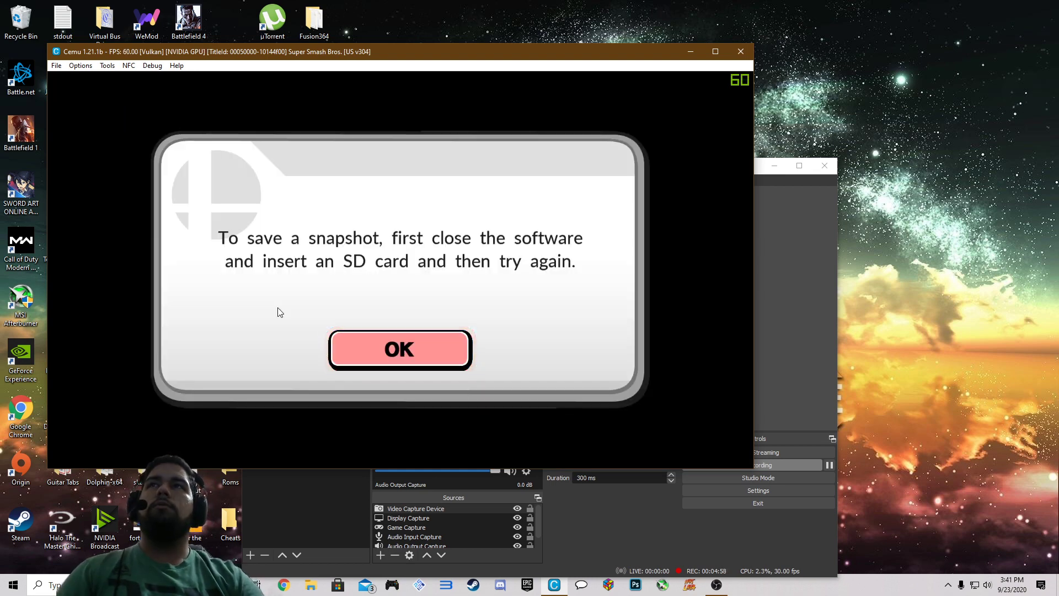
key(Return)
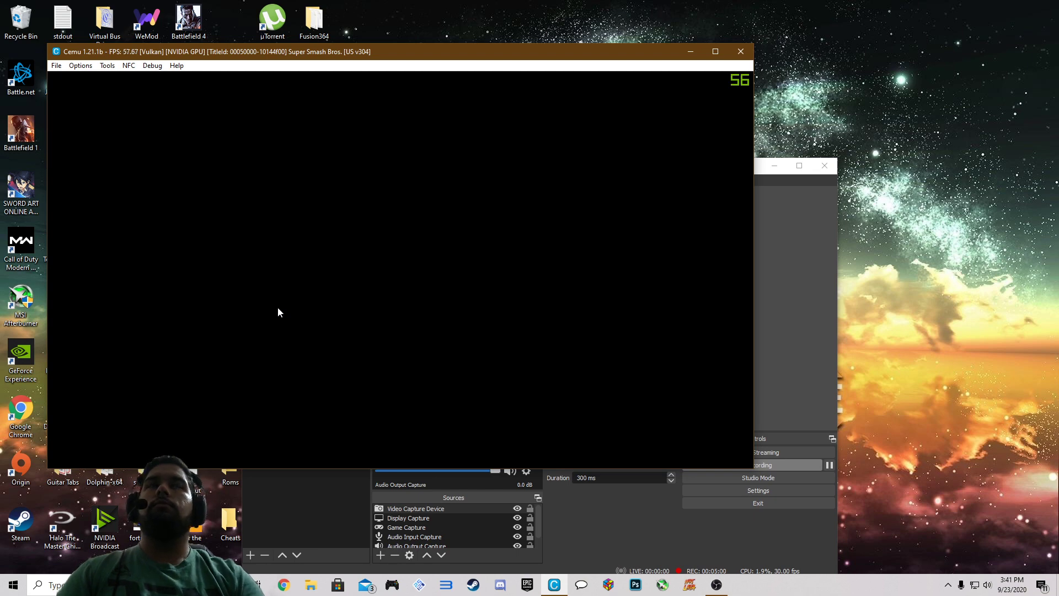
Reposition the game window lower on the desktop and enter the Smash mode's fighter selection
drag(422, 56, 525, 117)
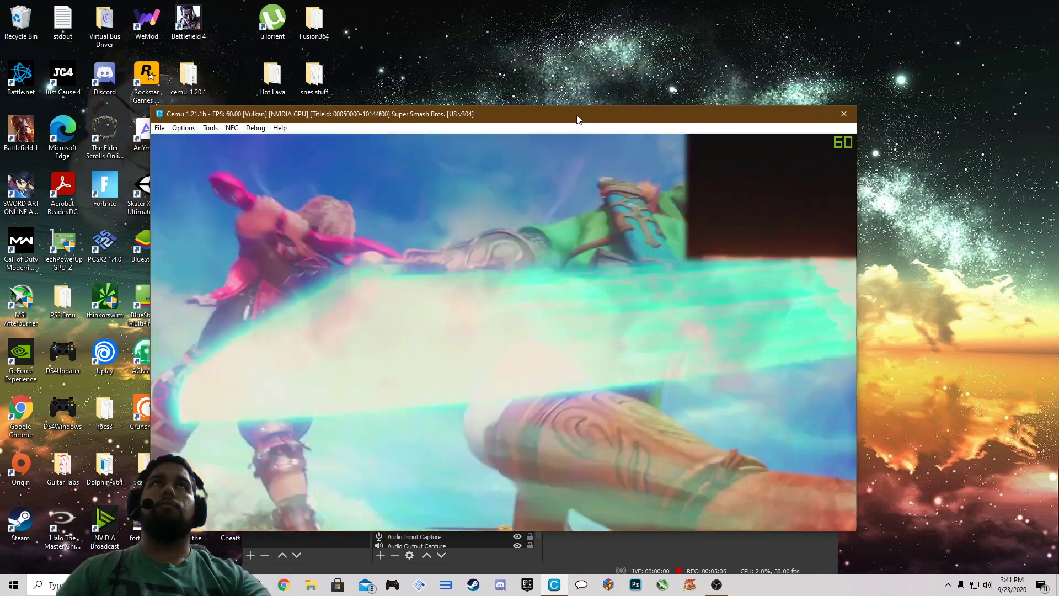
drag(577, 120, 579, 154)
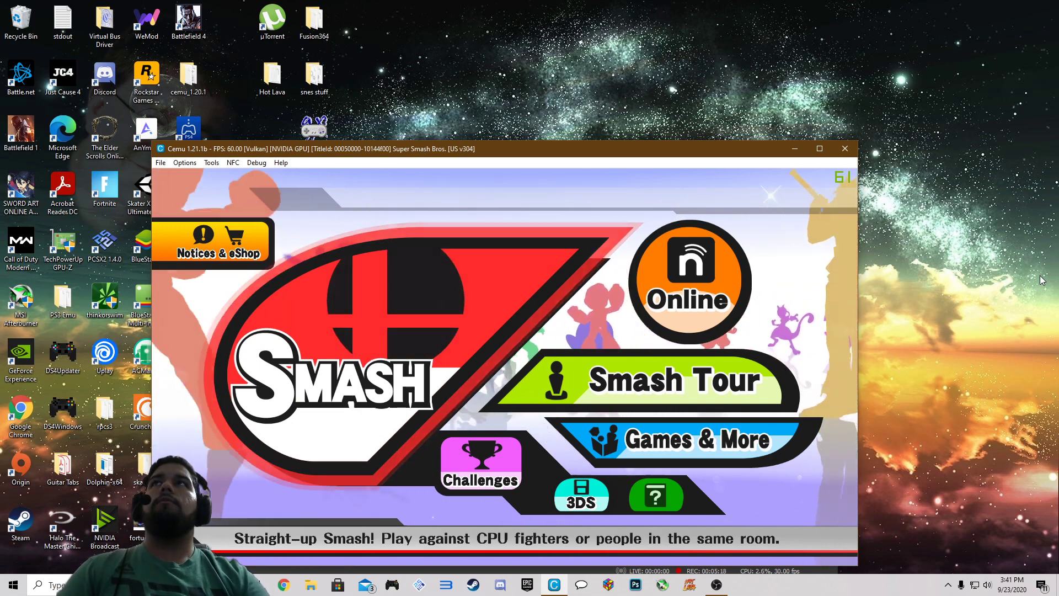
key(Return)
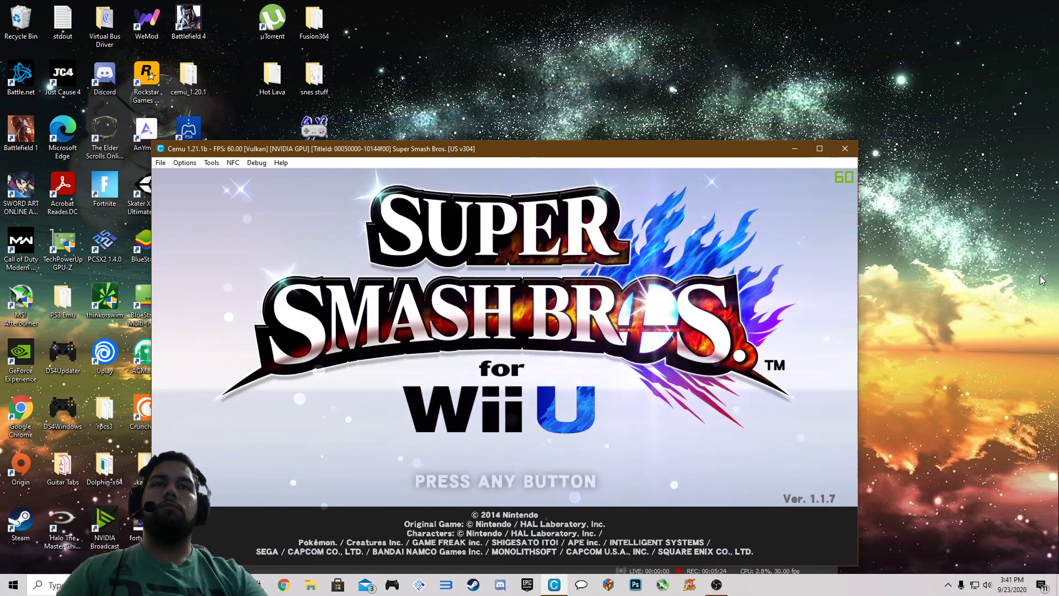
key(Return)
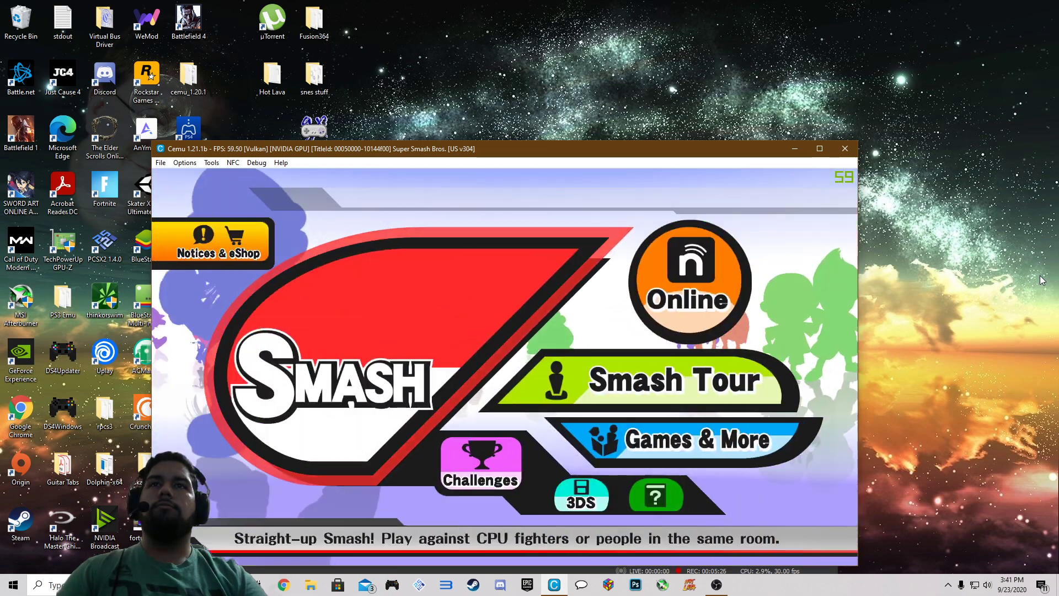
key(Return)
key(Return)
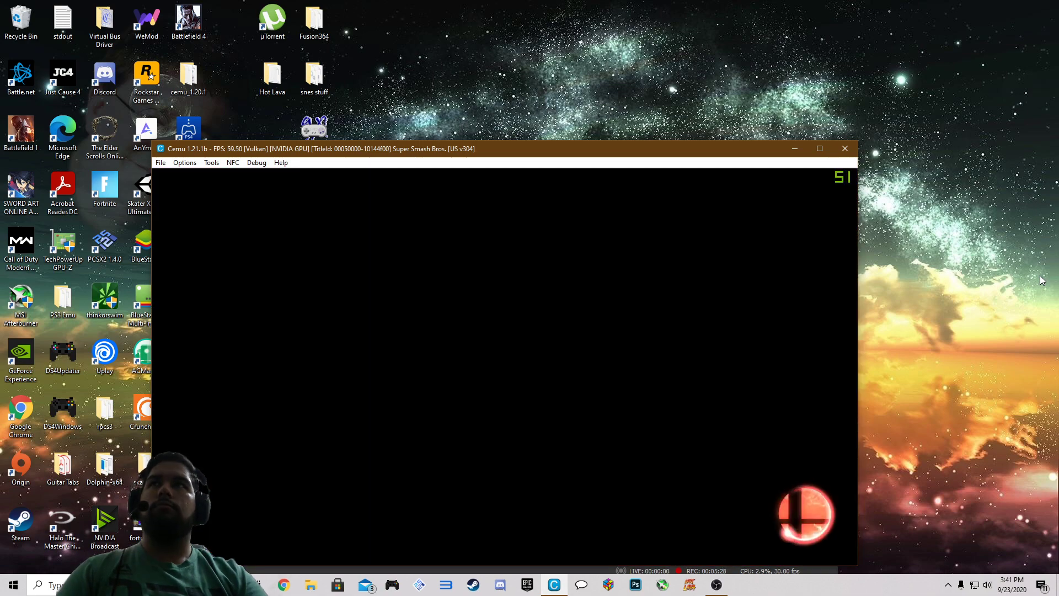
key(Return)
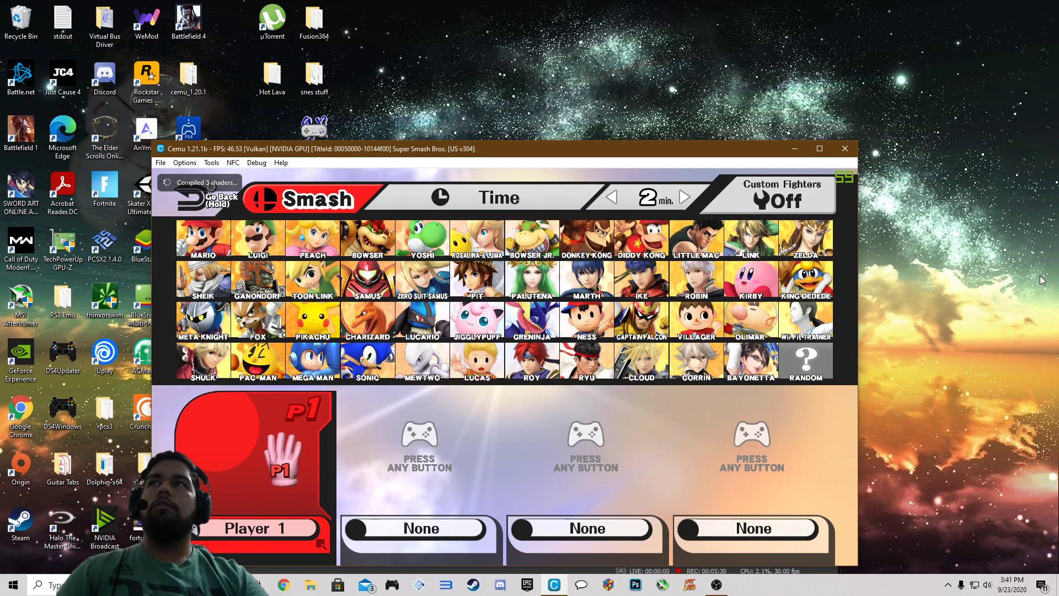
Choose Captain Falcon as Player 1's fighter
key(Up)
key(Right)
key(Up)
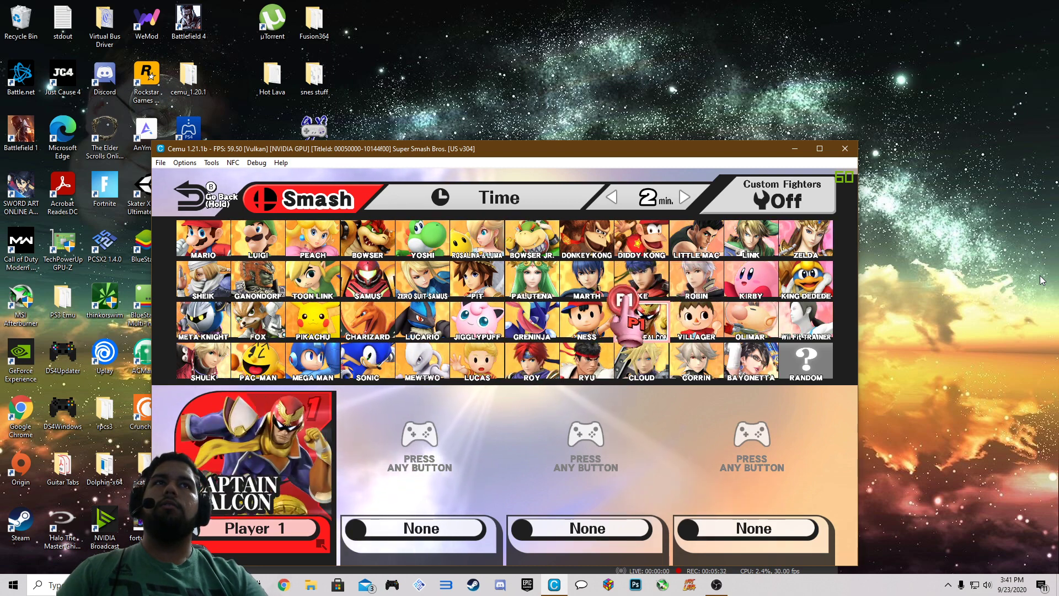
key(Return)
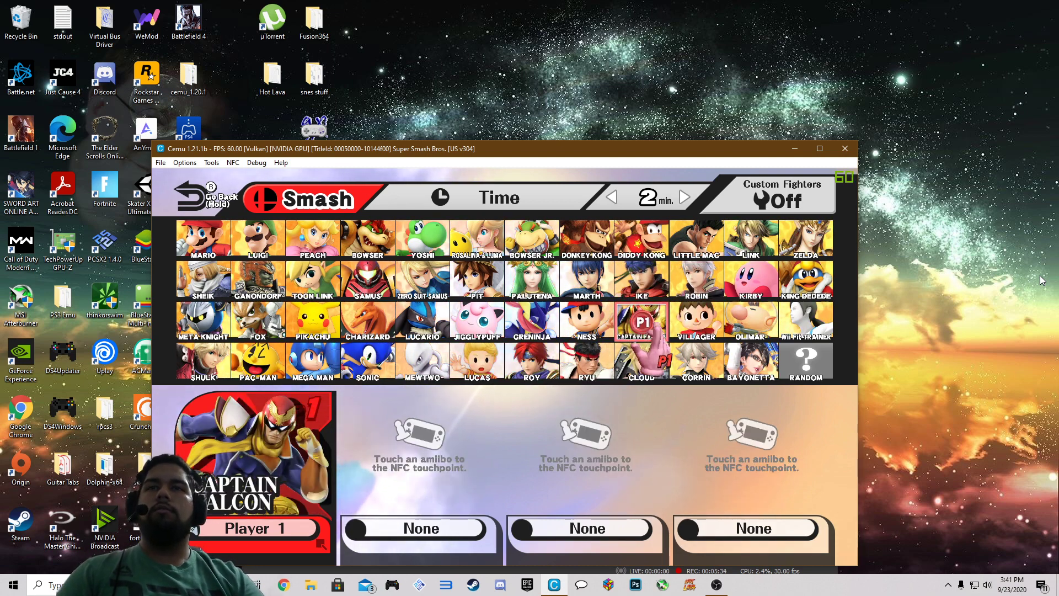
Add three CPU opponents with random fighters to the match and continue to the stage selection
key(Down)
key(Left)
key(Return)
key(Right)
key(Return)
key(Right)
key(Return)
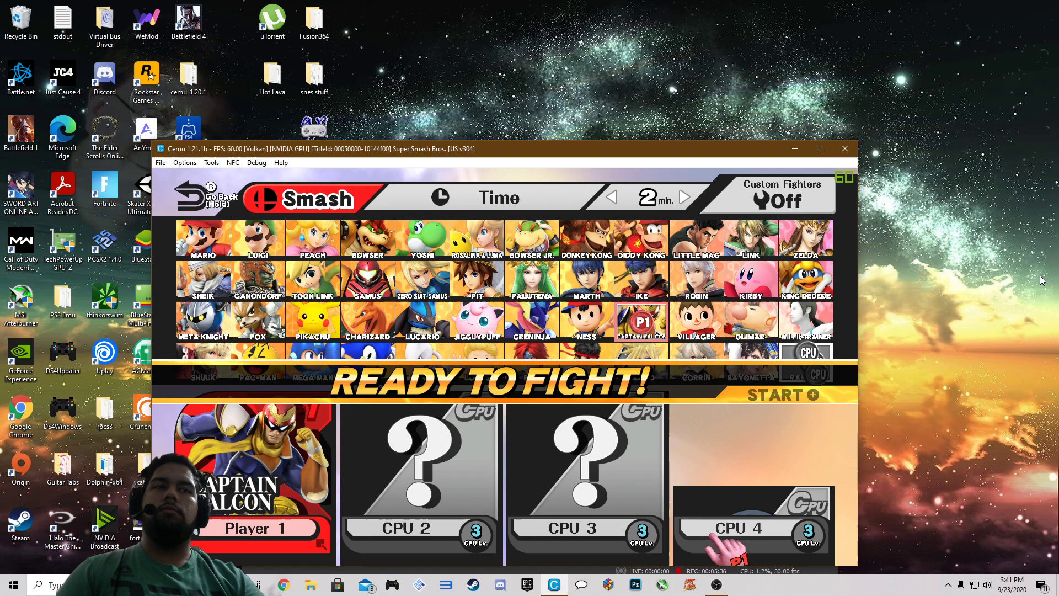
key(Return)
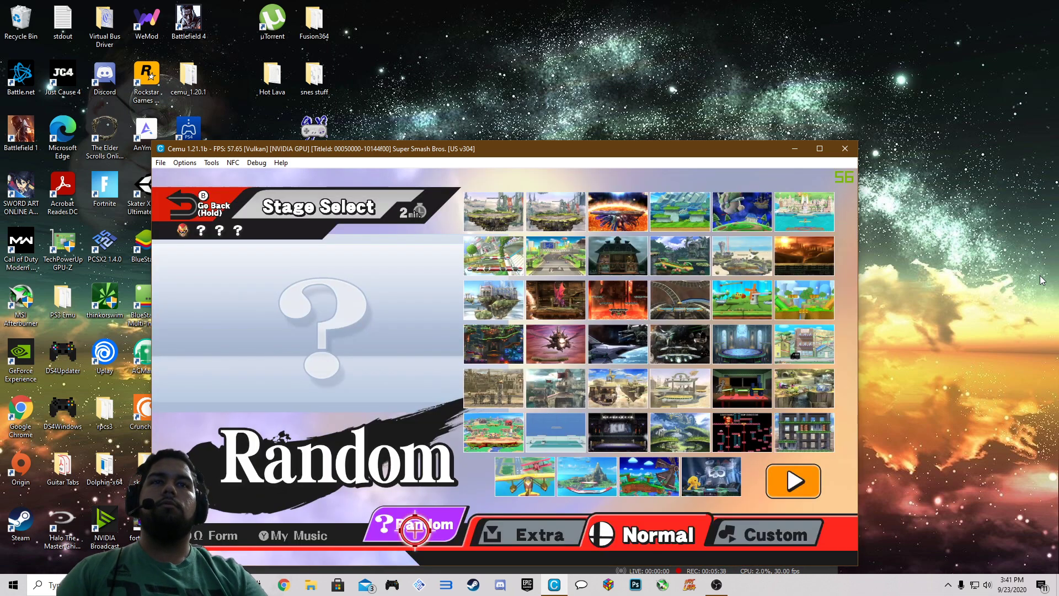
Choose the F-Zero stage Port Town Aero Dive for the match
key(Up)
key(Up)
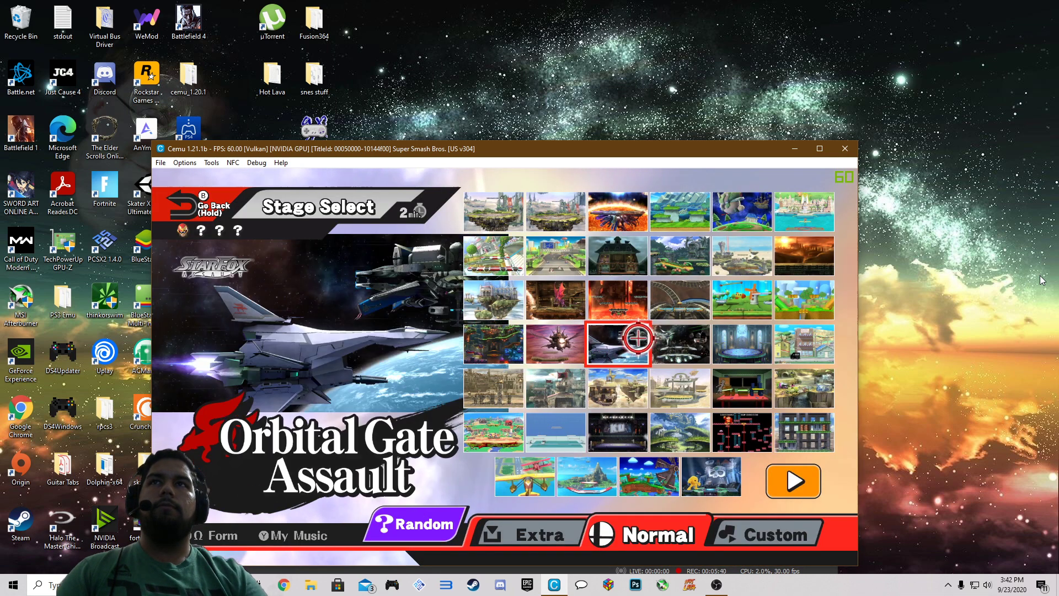
key(Left)
key(Right)
key(Return)
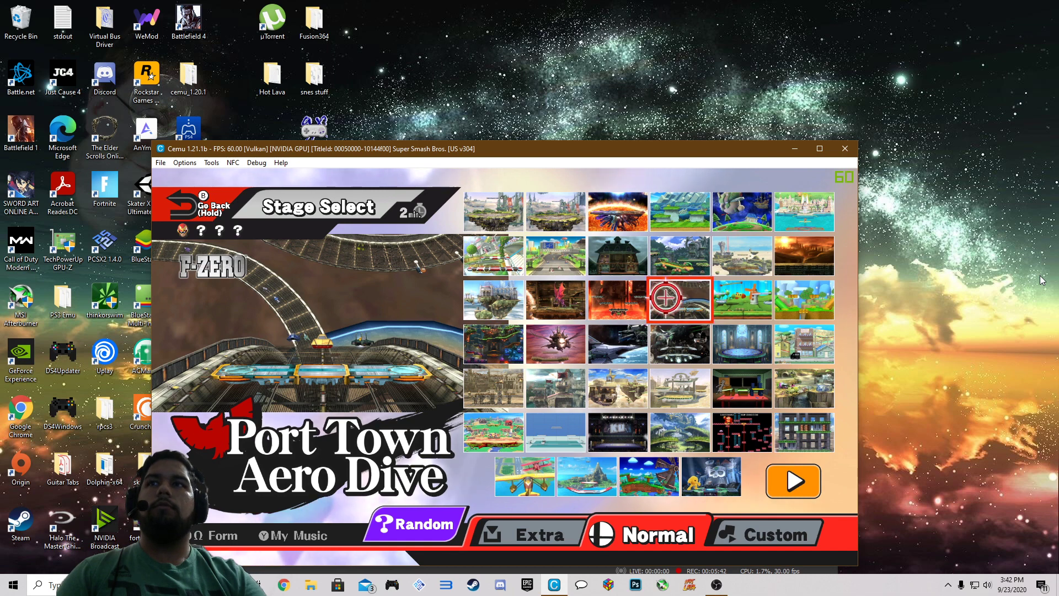